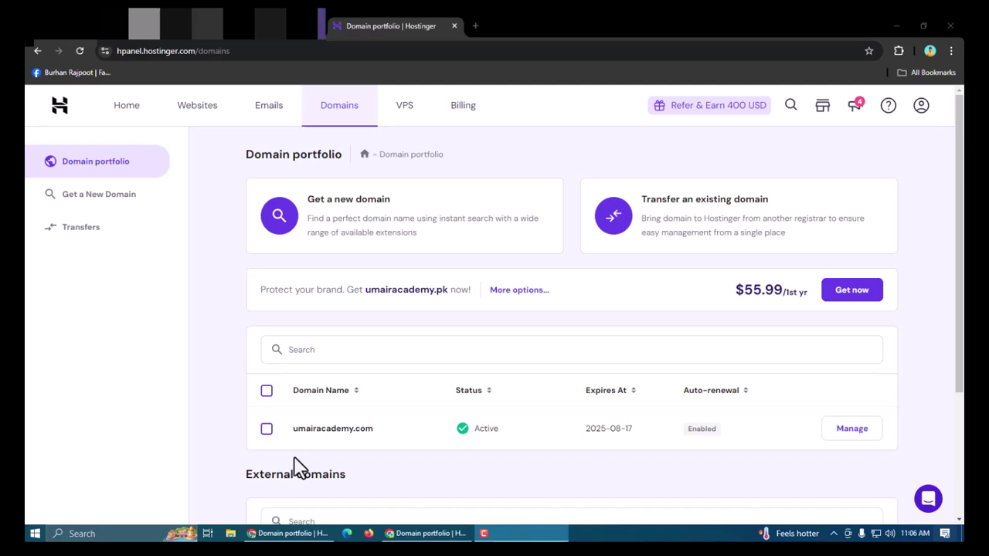
Compare the domain portfolios of the two Hostinger accounts and check the Gmail inboxes tied to them
scroll(331, 448, "down", 2)
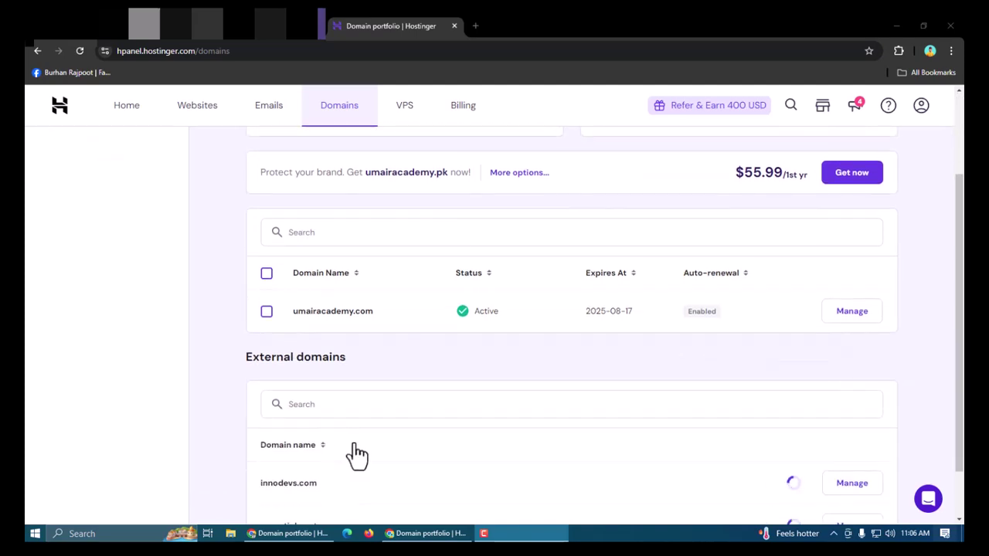
scroll(357, 456, "up", 2)
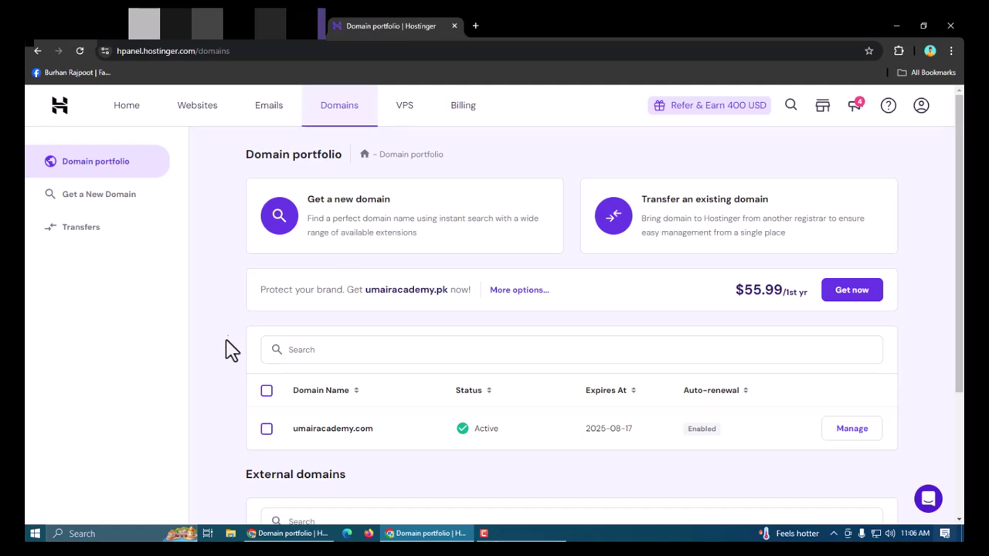
left_click(289, 531)
left_click(433, 533)
scroll(472, 415, "down", 1)
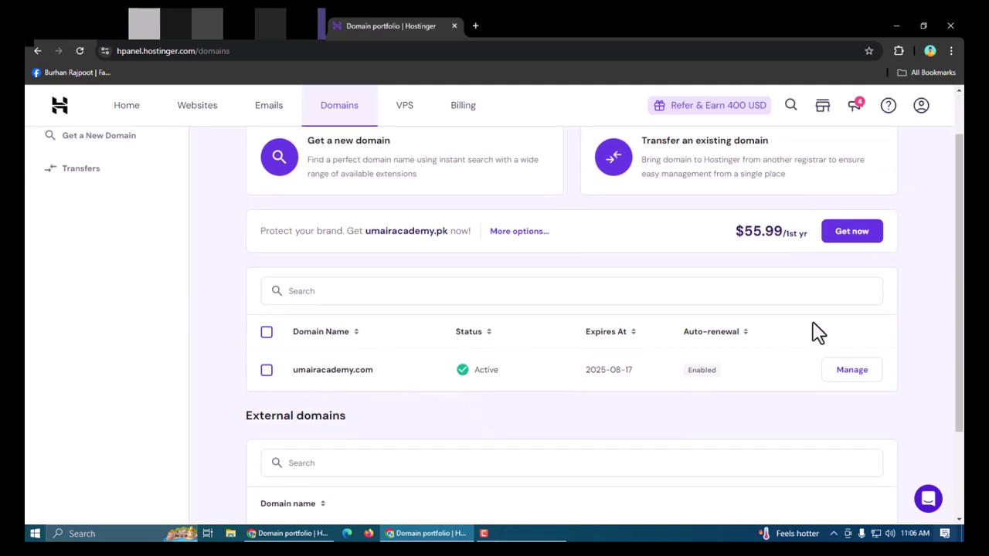
key("alt+Tab")
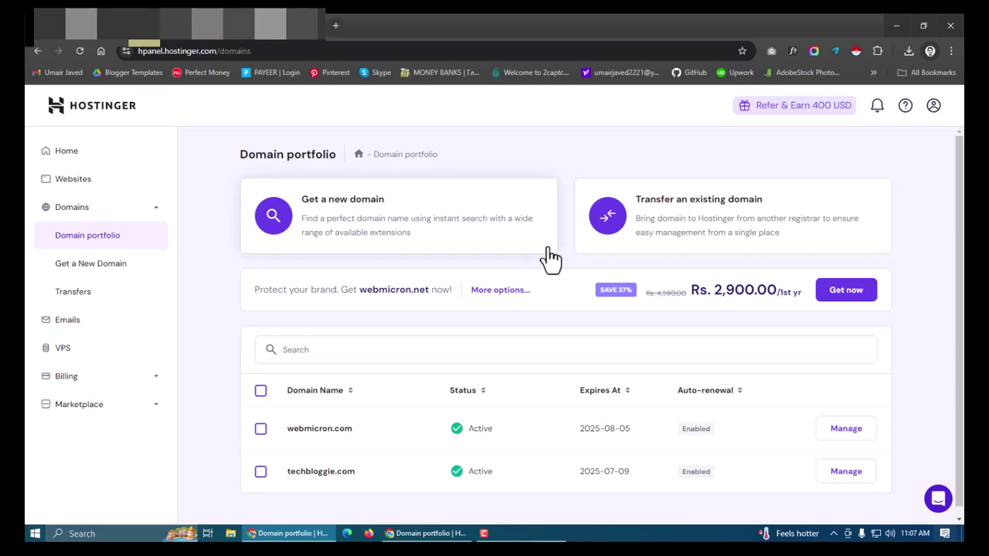
key("alt+Tab")
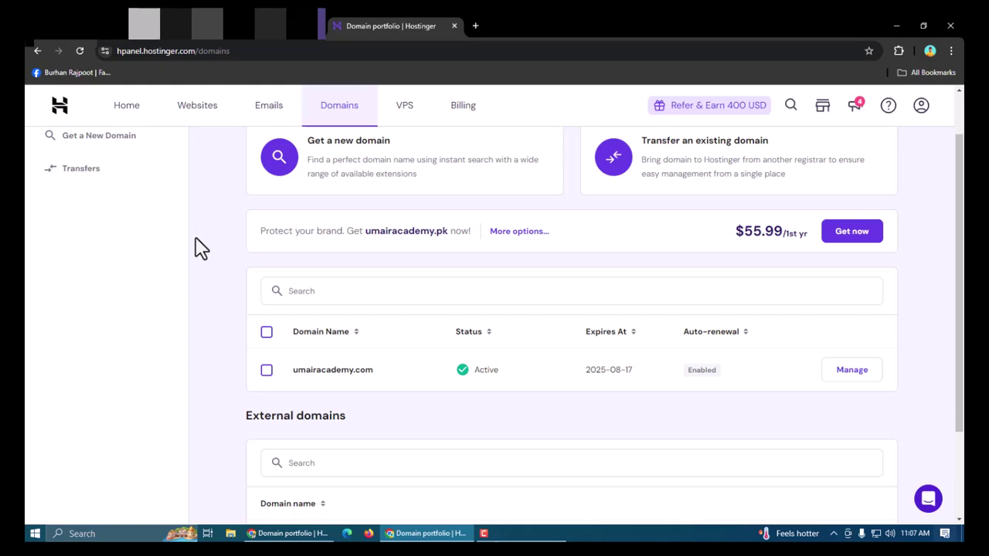
key("alt+Tab")
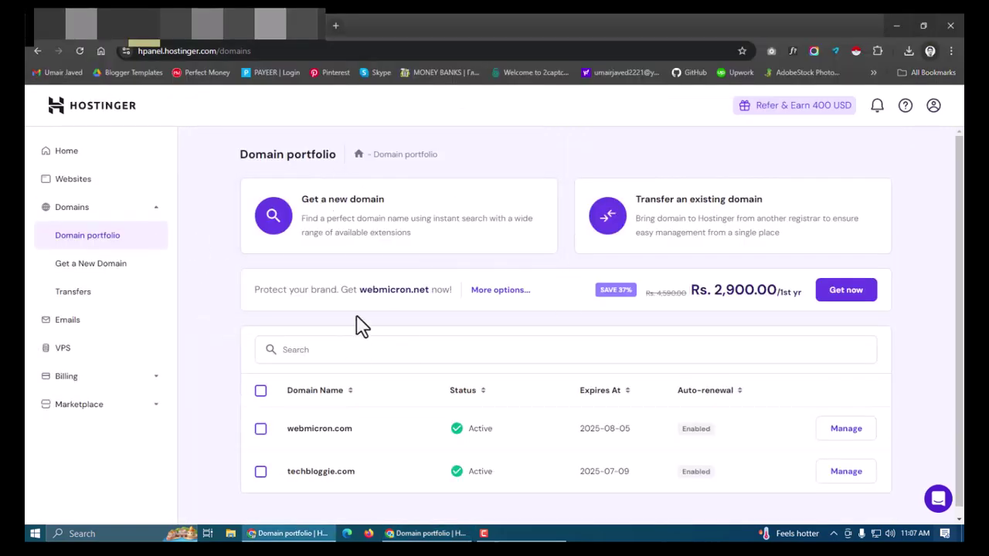
key("alt+Tab")
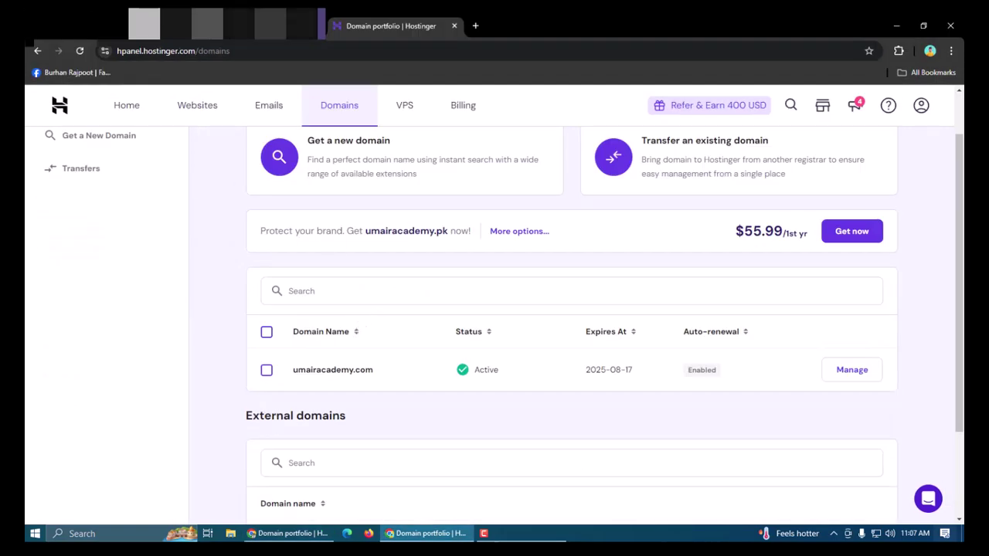
key("ctrl+shift+Tab")
left_click(108, 26)
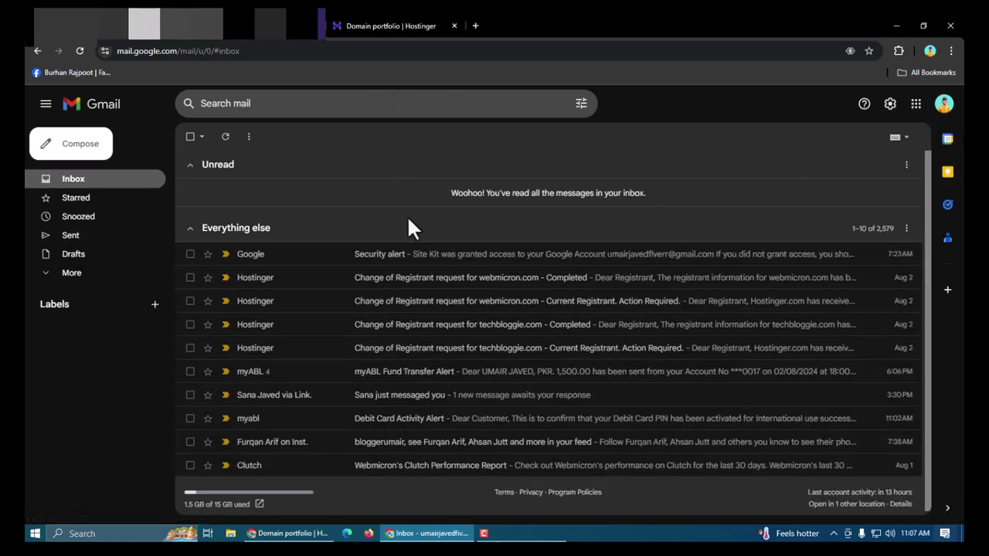
left_click(239, 26)
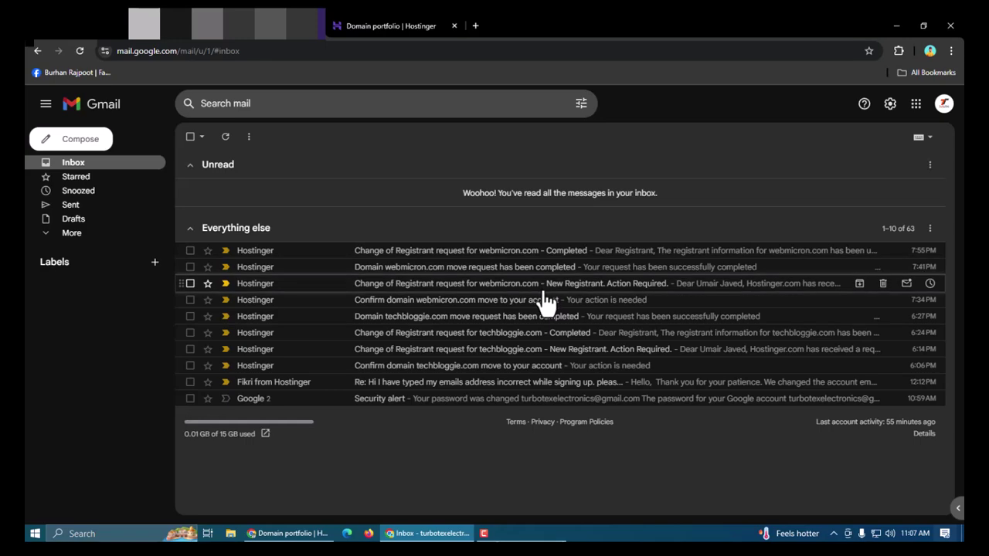
key("ctrl+Tab")
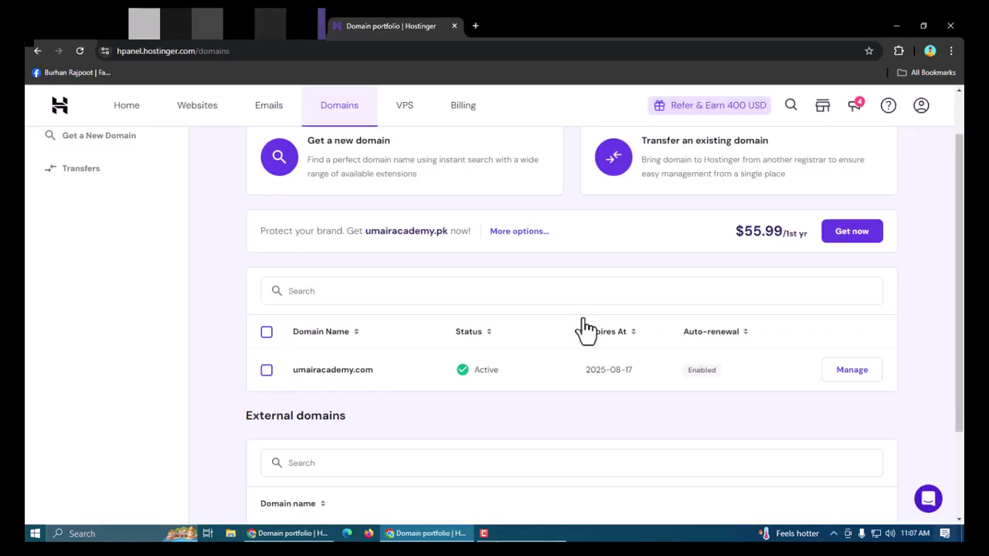
Choose umairacademy.com on the transfers page for a move to another Hostinger account and review its administrative, billing, technical and registrant contacts
scroll(360, 347, "up", 1)
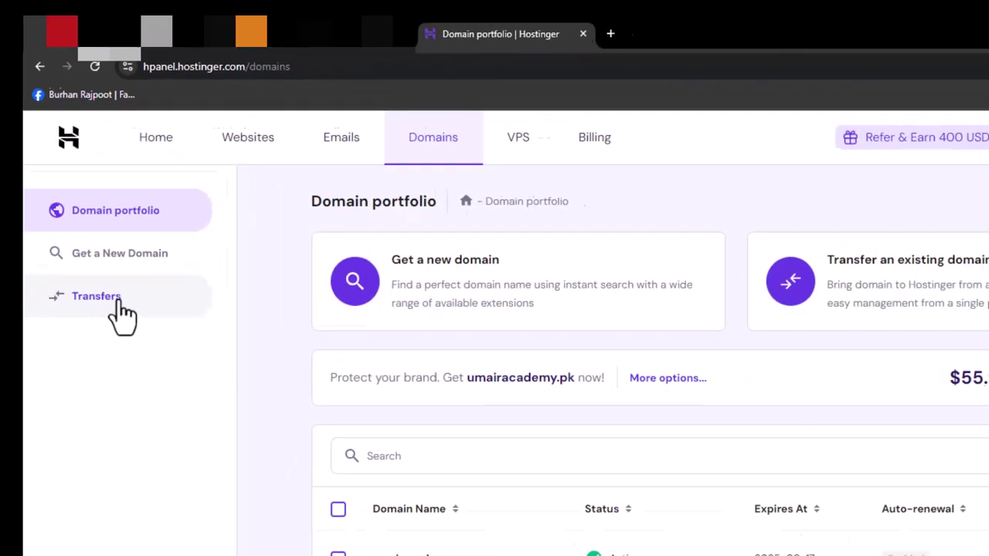
left_click(197, 473)
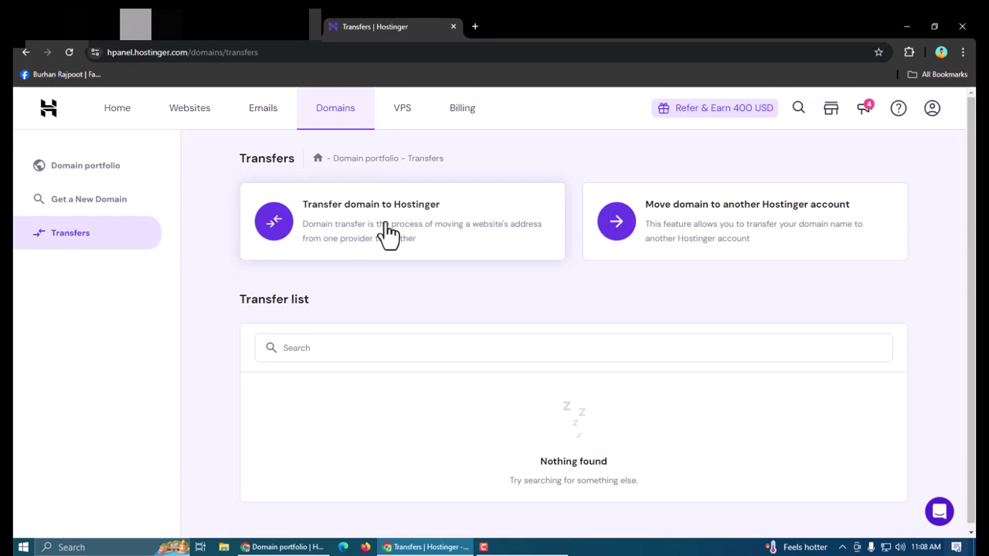
left_click(747, 237)
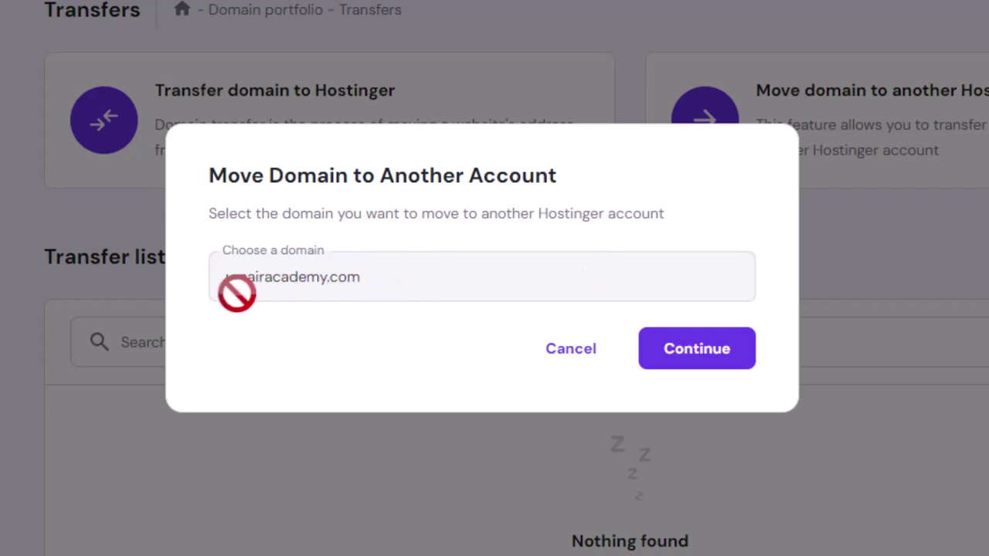
left_click(663, 356)
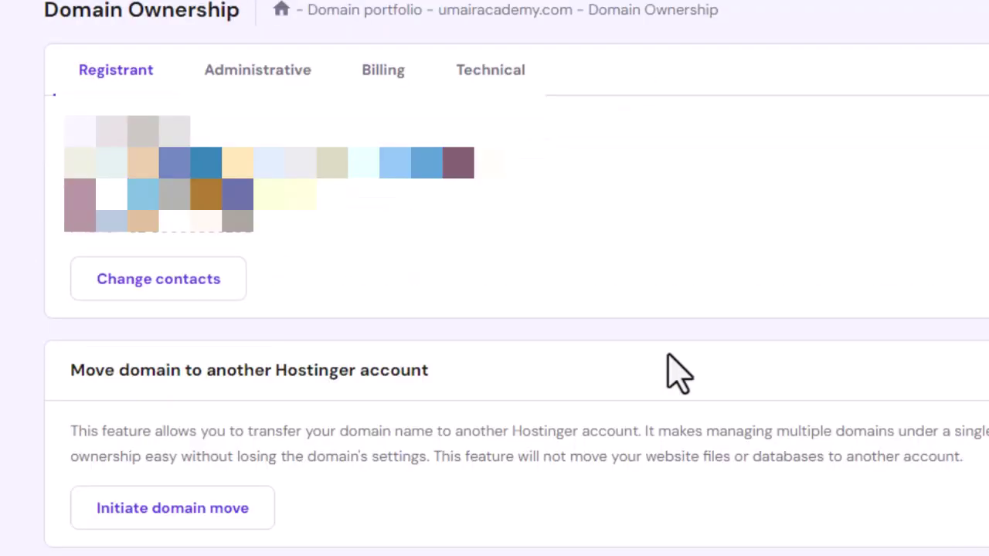
left_click(257, 77)
left_click(379, 84)
left_click(487, 78)
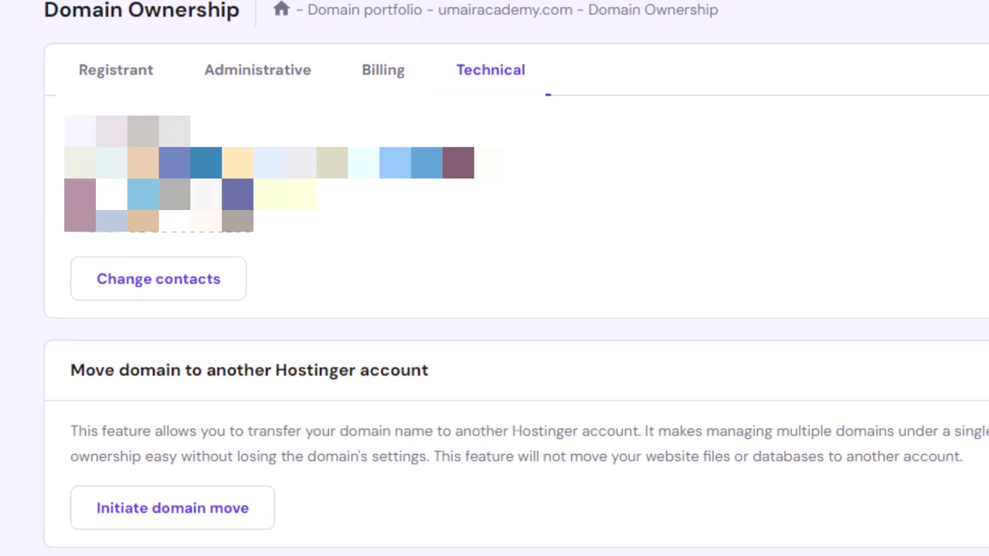
left_click(146, 79)
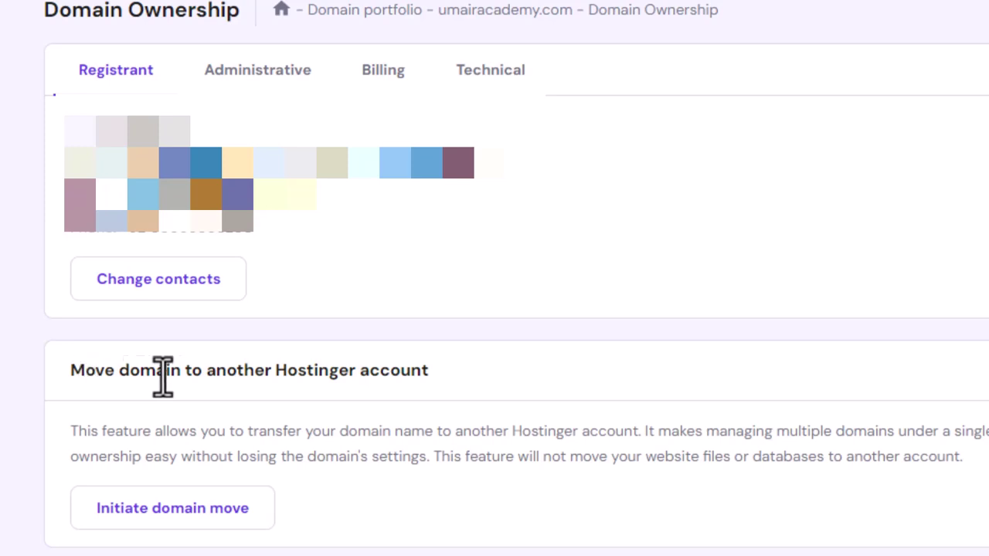
Initiate the move of umairacademy.com with the destination Hostinger account's email address and dismiss the confirmation dialog
left_click(205, 525)
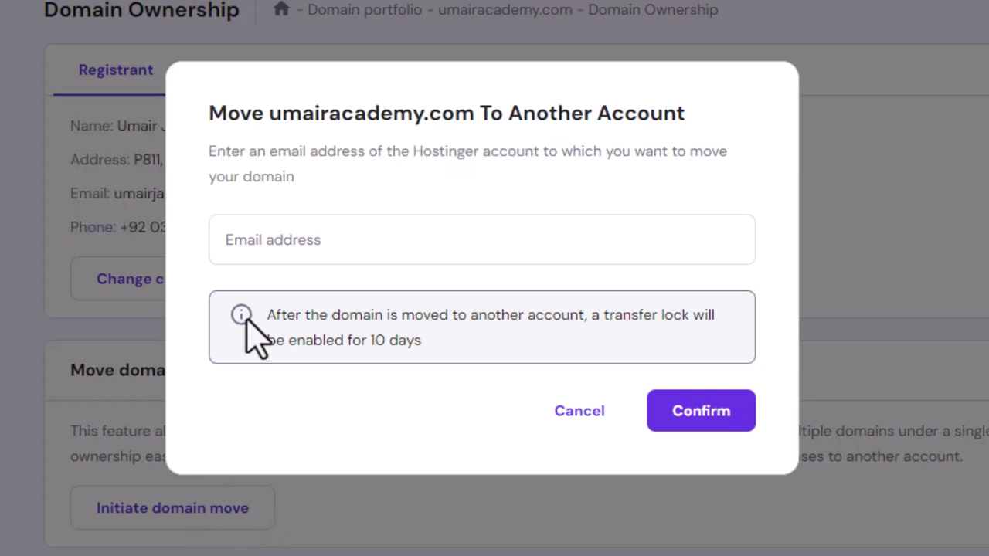
left_click_drag(208, 113, 628, 194)
left_click(627, 197)
left_click(362, 242)
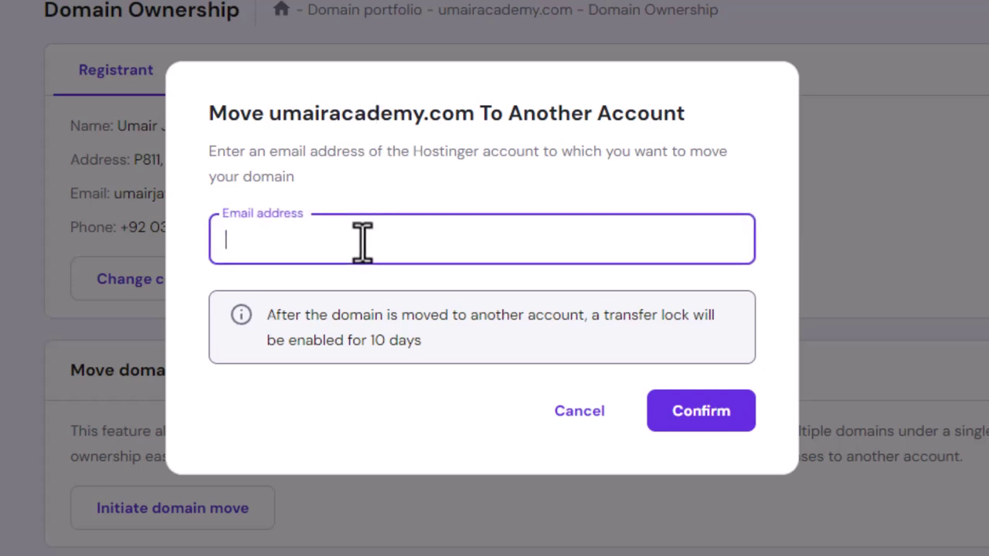
type("turb")
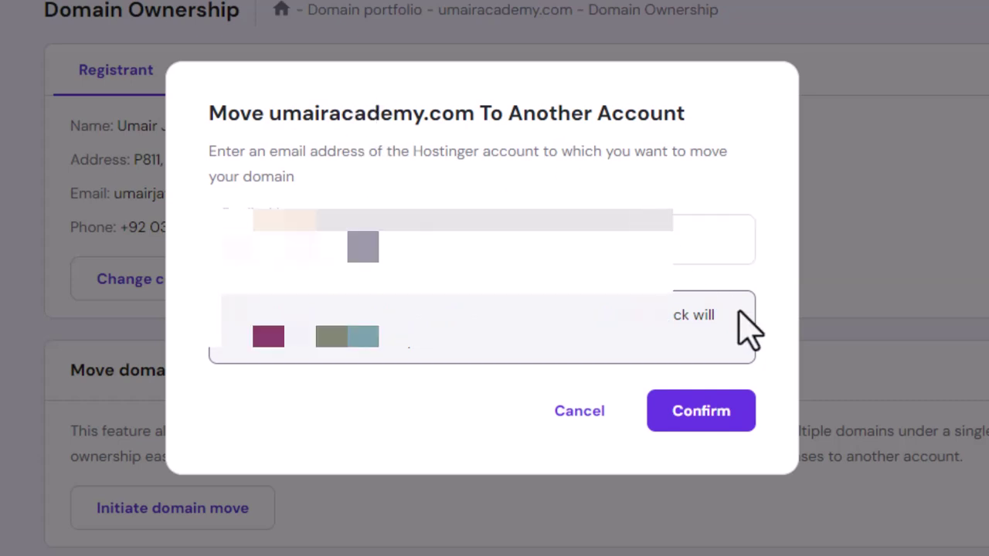
left_click(728, 413)
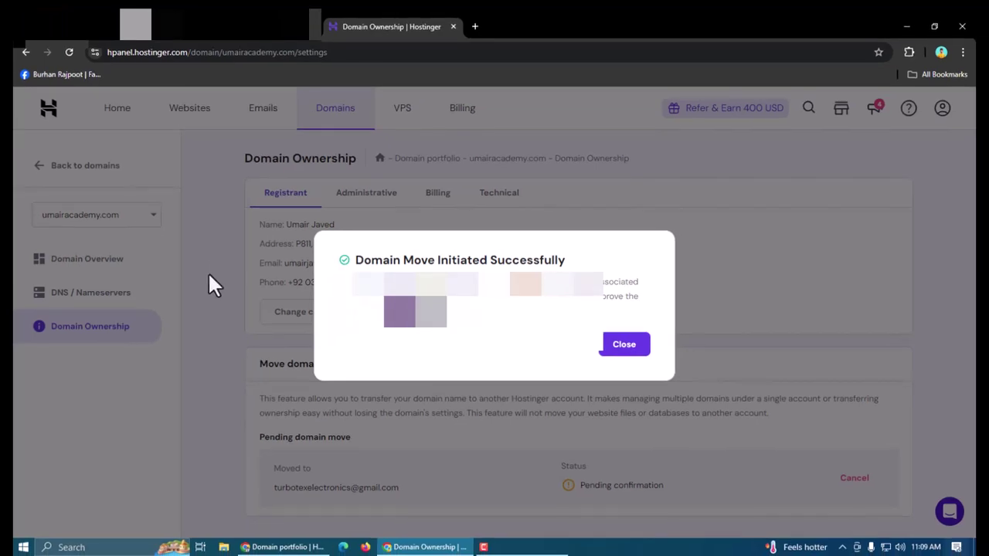
left_click(619, 347)
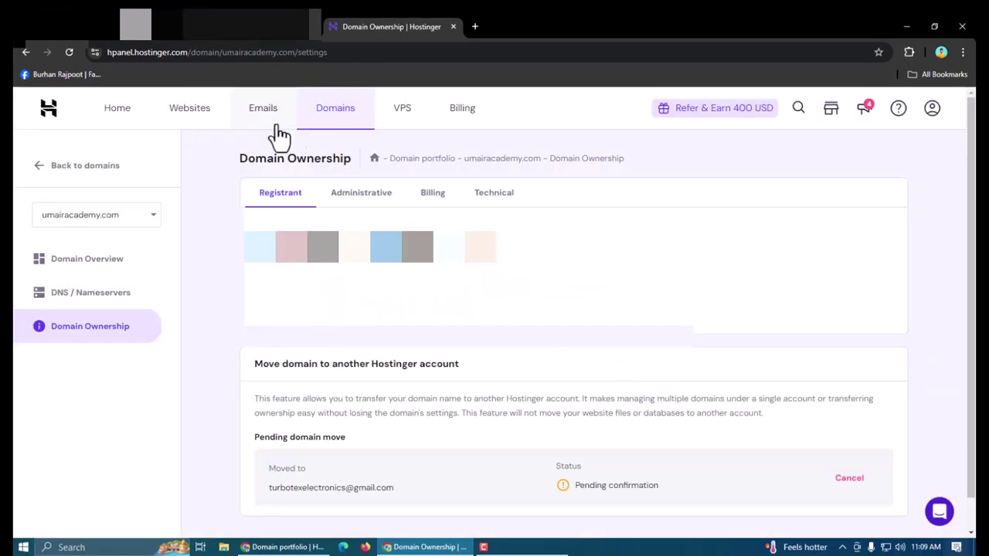
Open the umairacademy.com move confirmation email in the destination account's Gmail inbox and copy the address of its Confirm link
left_click(251, 26)
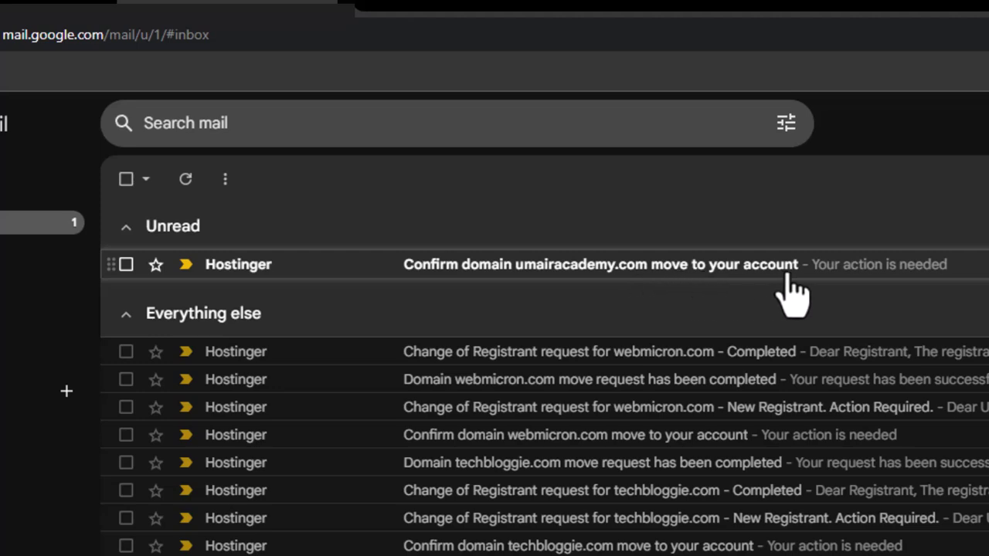
left_click(661, 265)
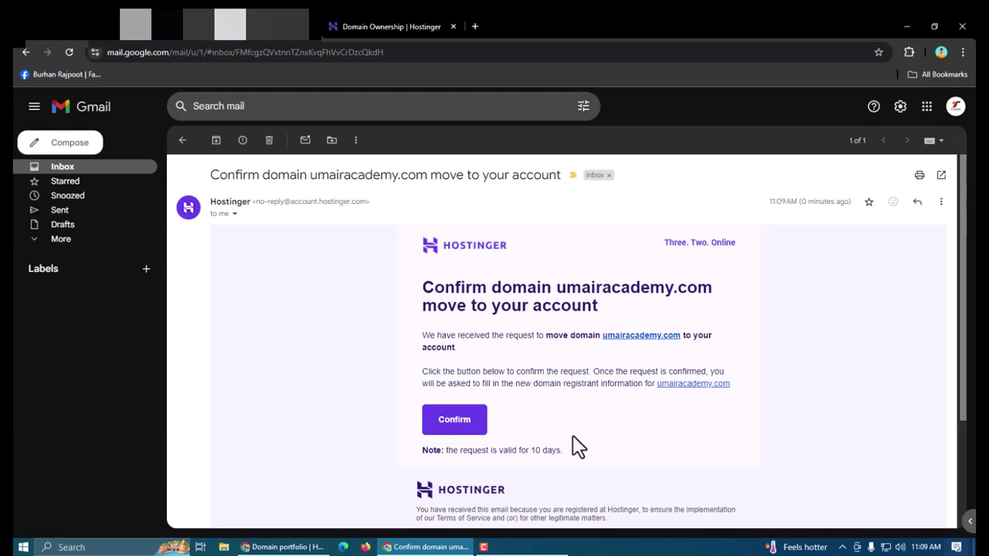
left_click(371, 23)
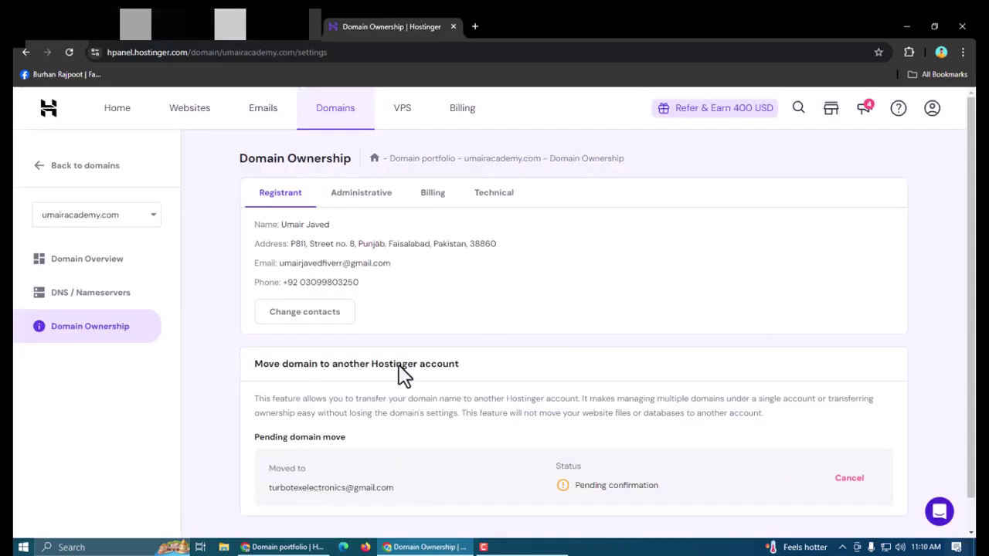
left_click(263, 26)
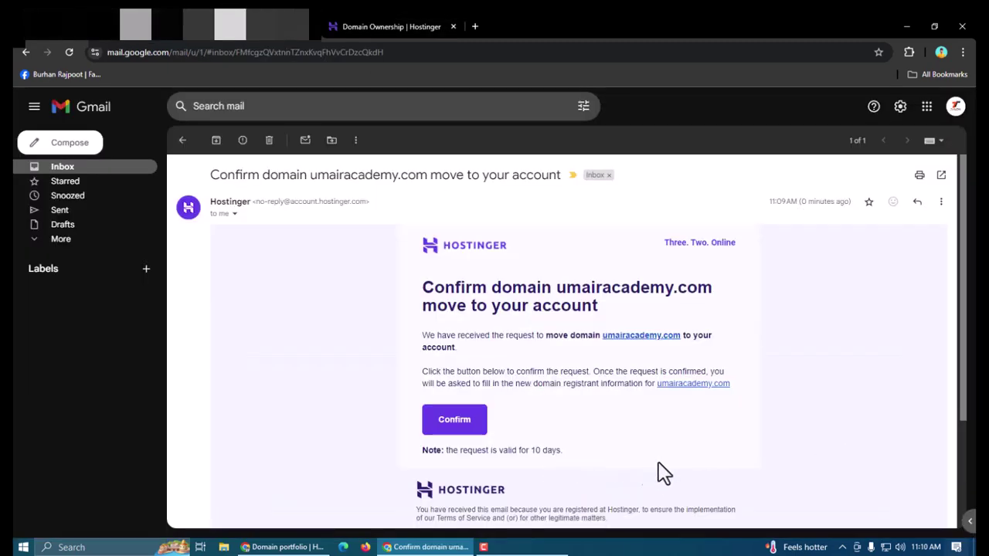
right_click(468, 431)
left_click(510, 381)
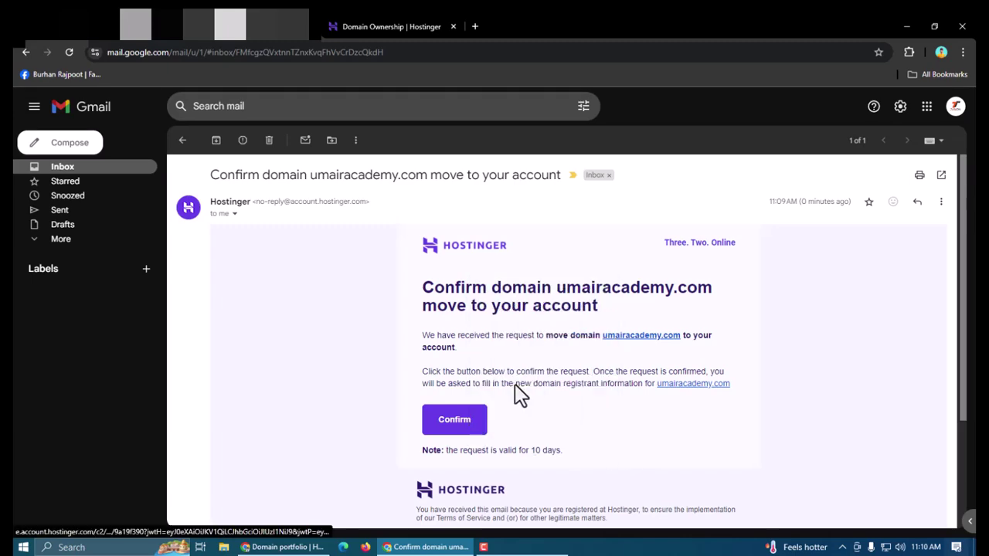
Open the copied confirmation link in a new tab of the browser window signed in to the destination Hostinger account
key("alt+Tab")
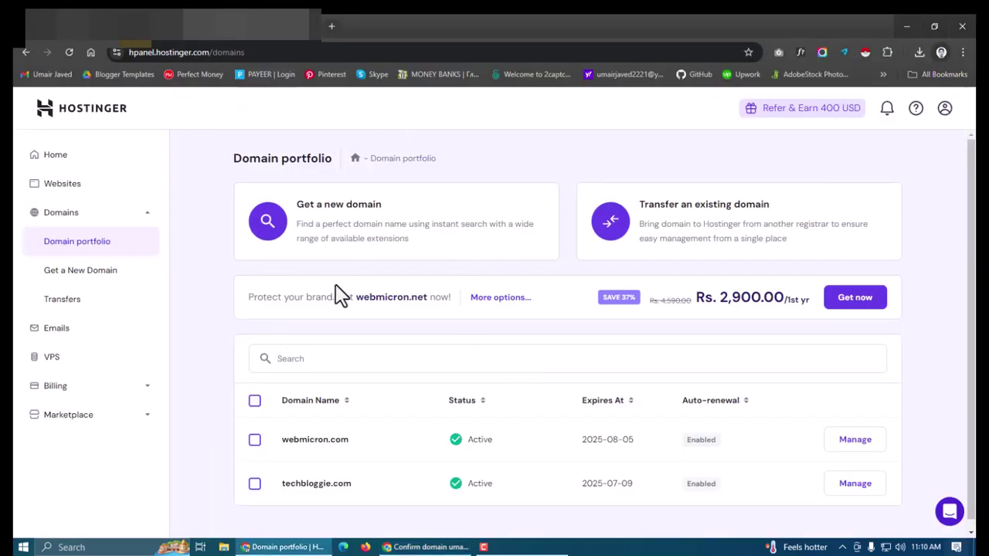
key("alt+Tab")
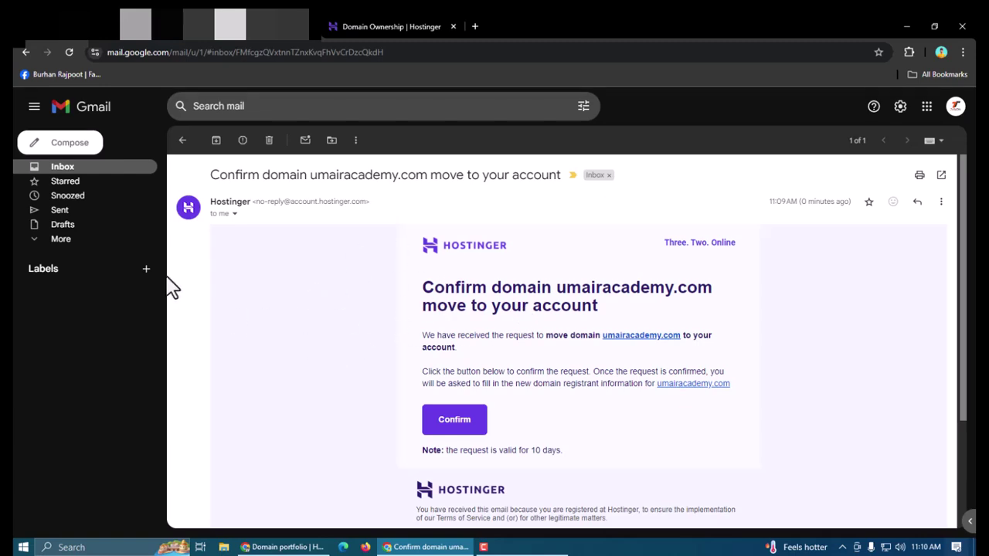
key("alt+Tab")
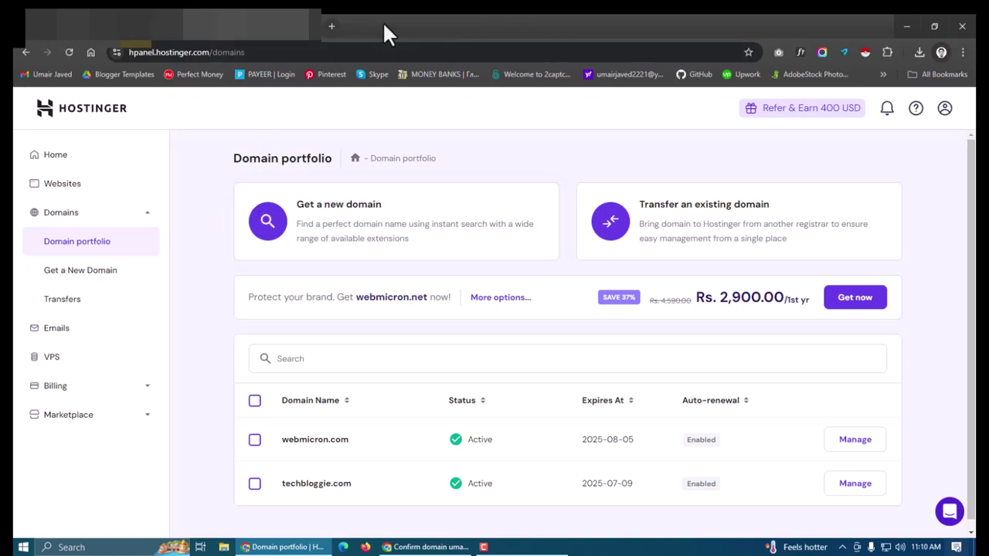
left_click(329, 28)
key("ctrl+v")
key("Return")
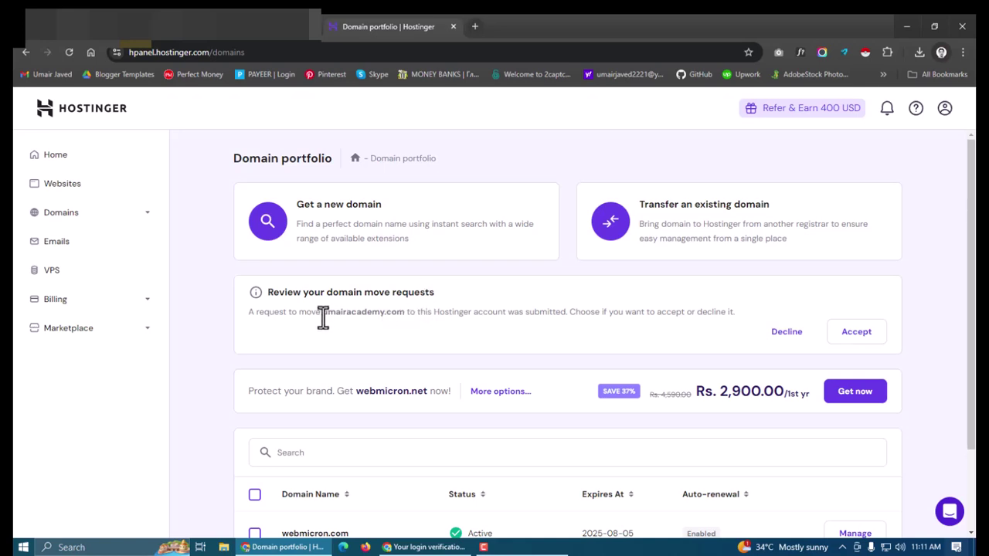
Accept and confirm the request to move umairacademy.com into the destination account
left_click(857, 334)
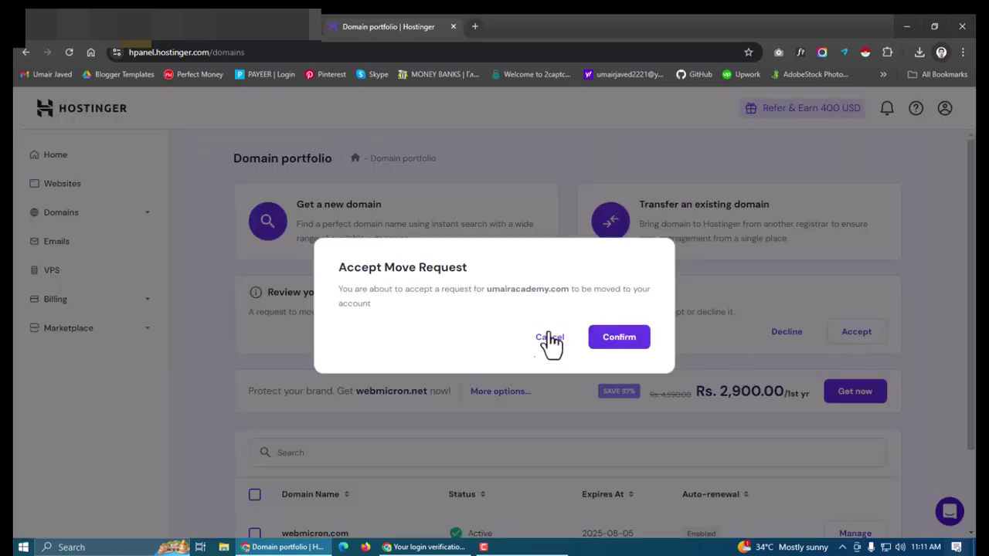
left_click_drag(341, 291, 648, 290)
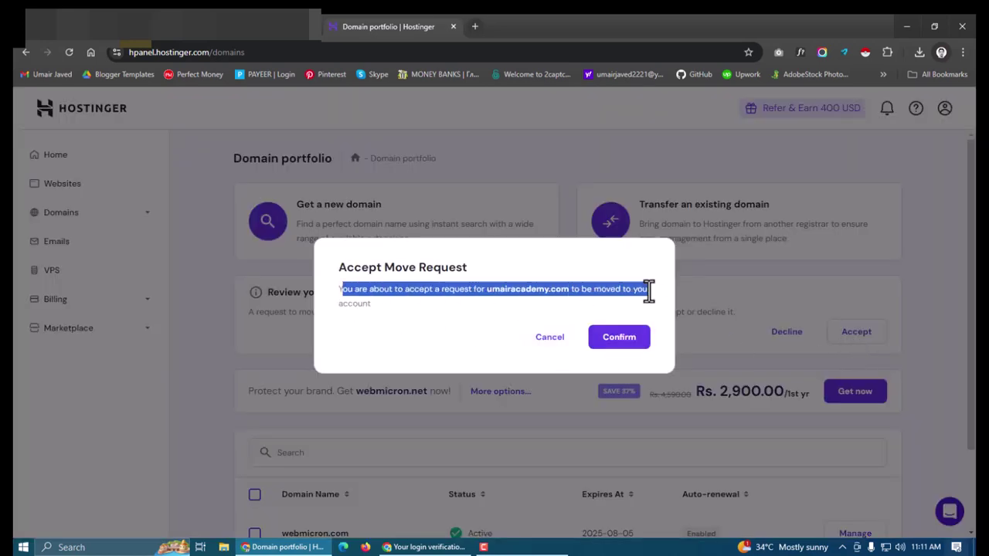
left_click(649, 291)
left_click(620, 342)
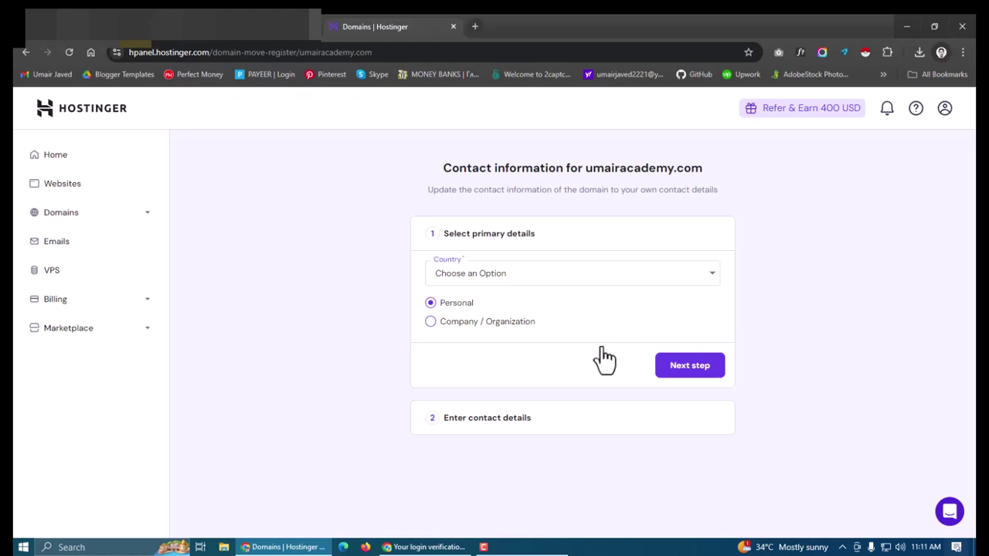
Set the contact country to Pakistan for the Personal registrant, complete the contact details and finish the registration for umairacademy.com
left_click(466, 282)
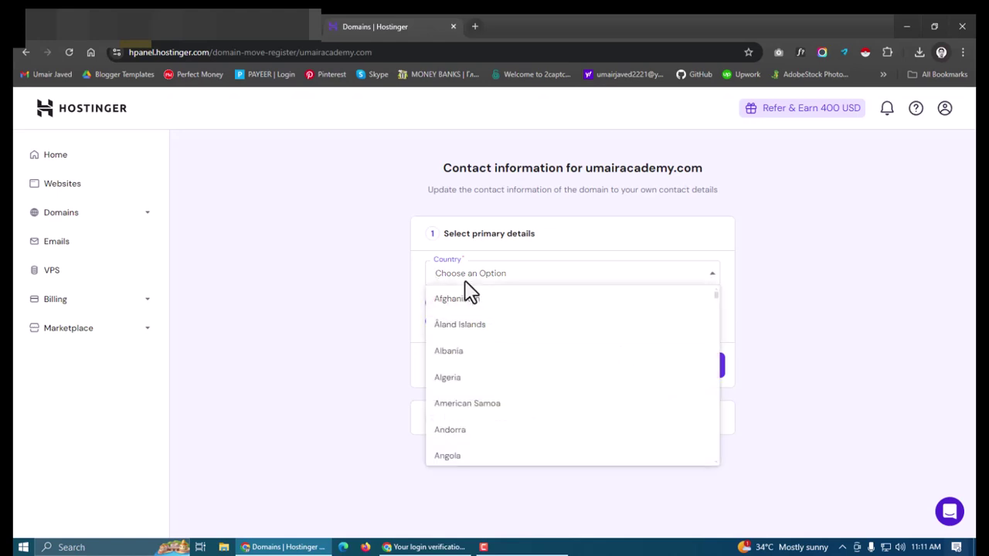
type("paki")
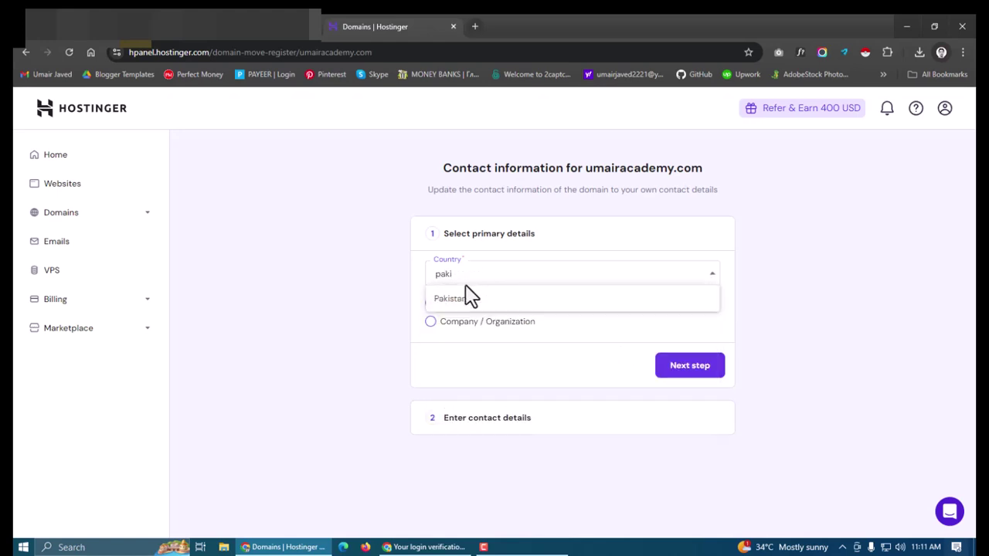
left_click(462, 299)
left_click(658, 367)
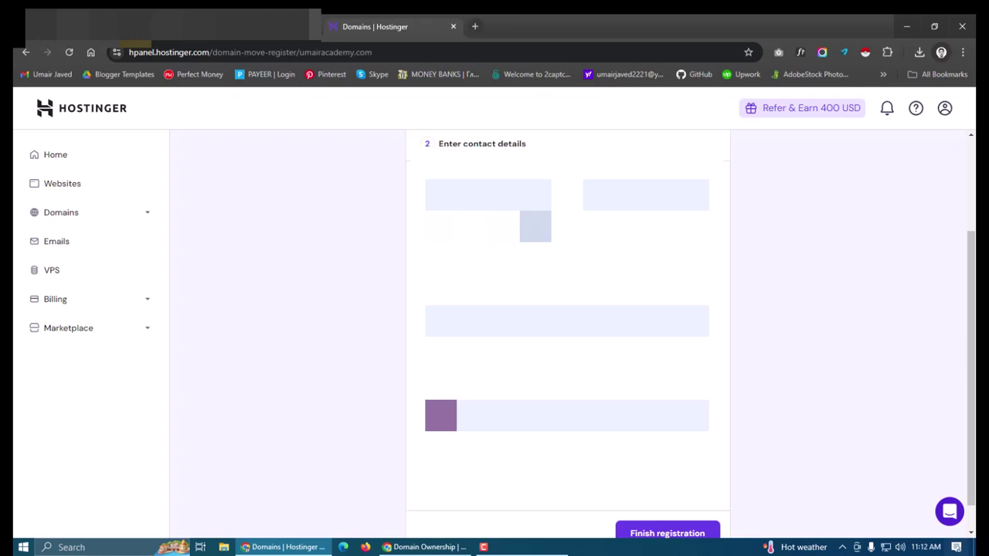
left_click(629, 535)
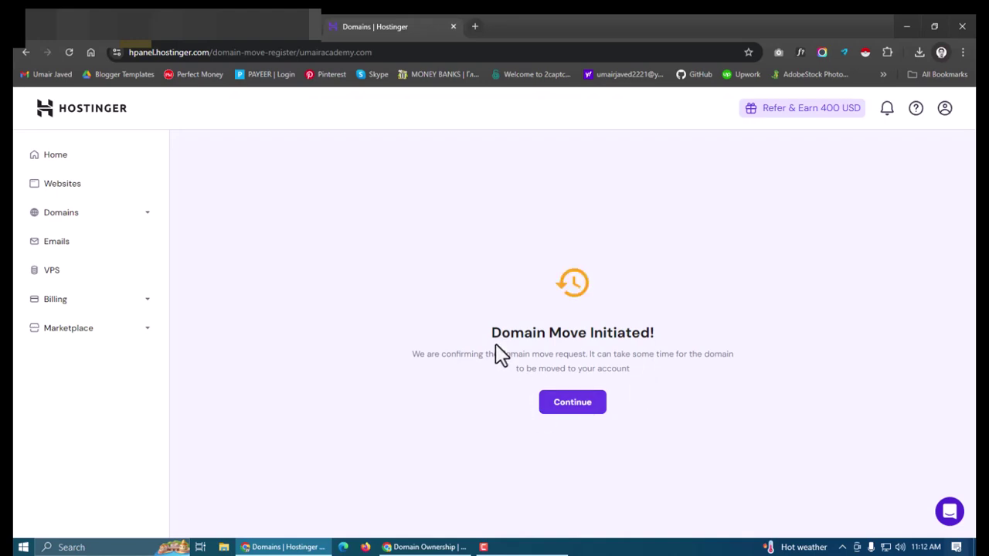
left_click_drag(493, 334, 640, 331)
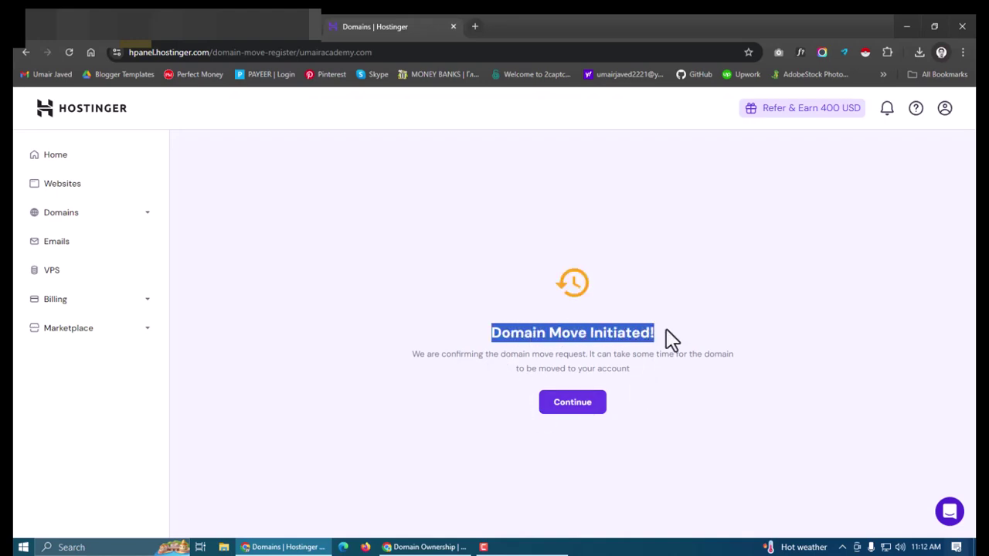
left_click(676, 316)
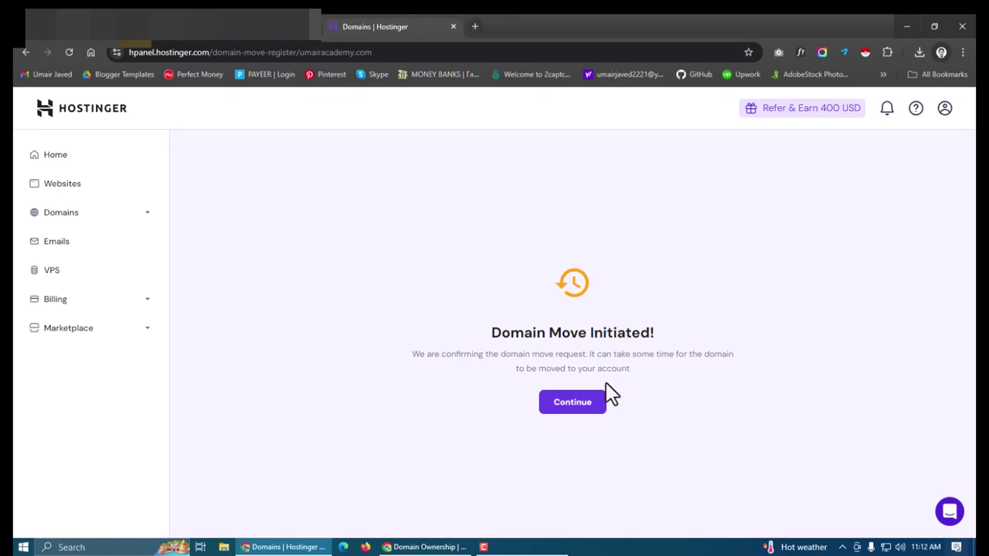
Continue to the domain portfolio and review the move notice for umairacademy.com
left_click(587, 410)
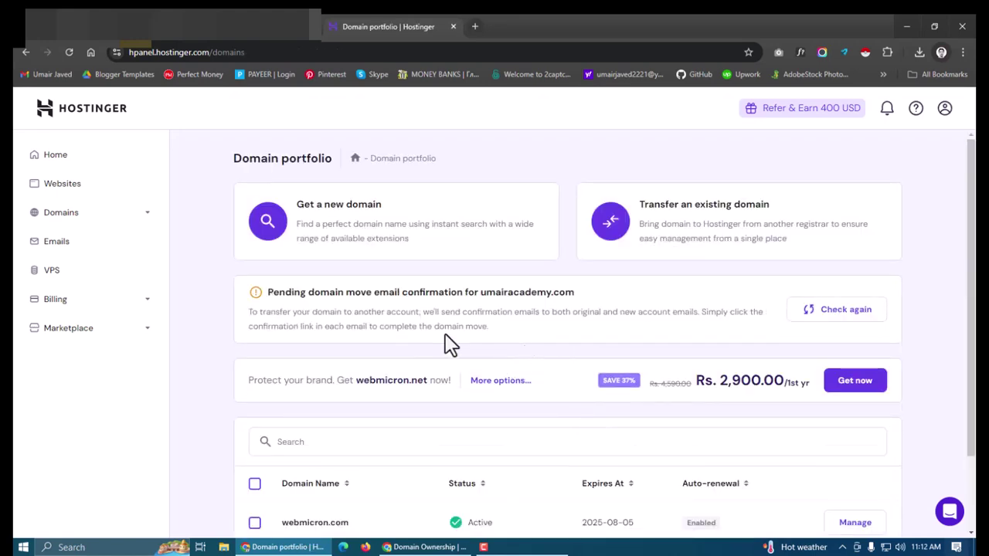
left_click_drag(267, 295, 595, 296)
left_click(595, 296)
Switch to the Gmail browser window and check both accounts' inboxes for Change of Registrant emails about umairacademy.com
key("alt+Tab")
left_click(222, 30)
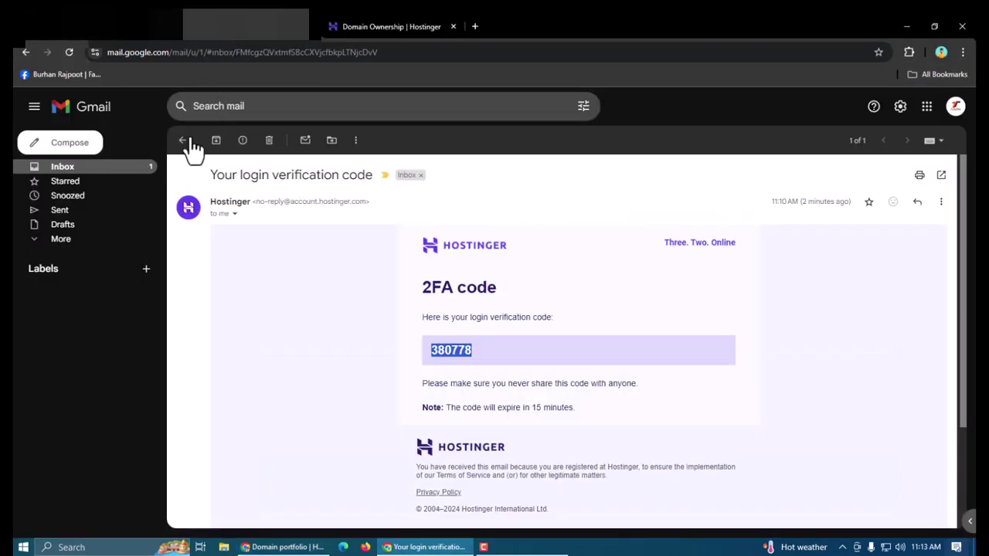
left_click(184, 140)
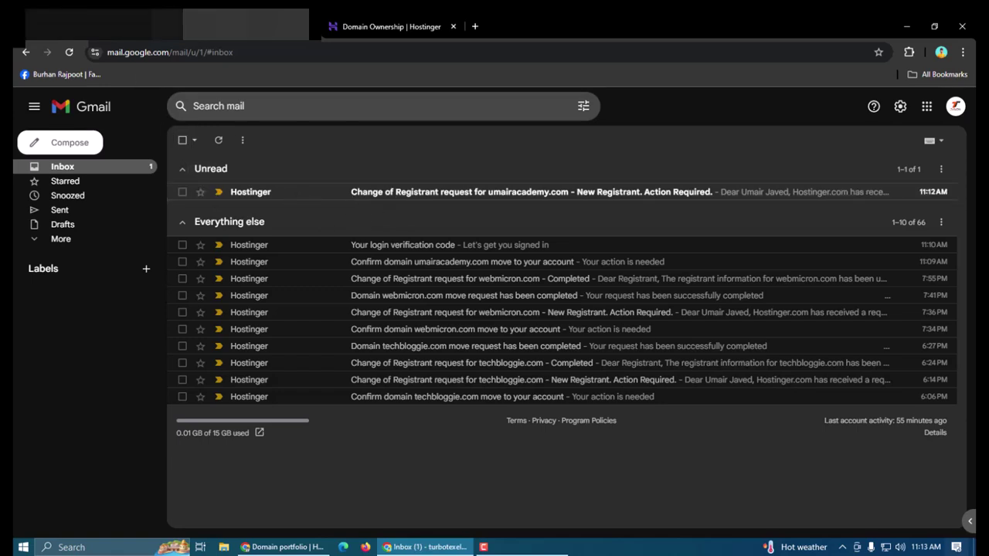
left_click(141, 28)
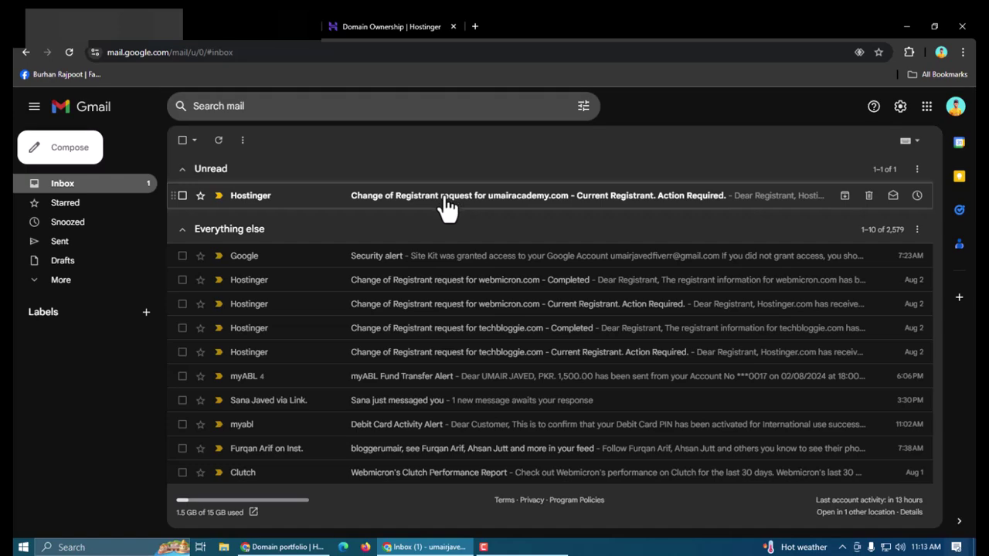
left_click(246, 26)
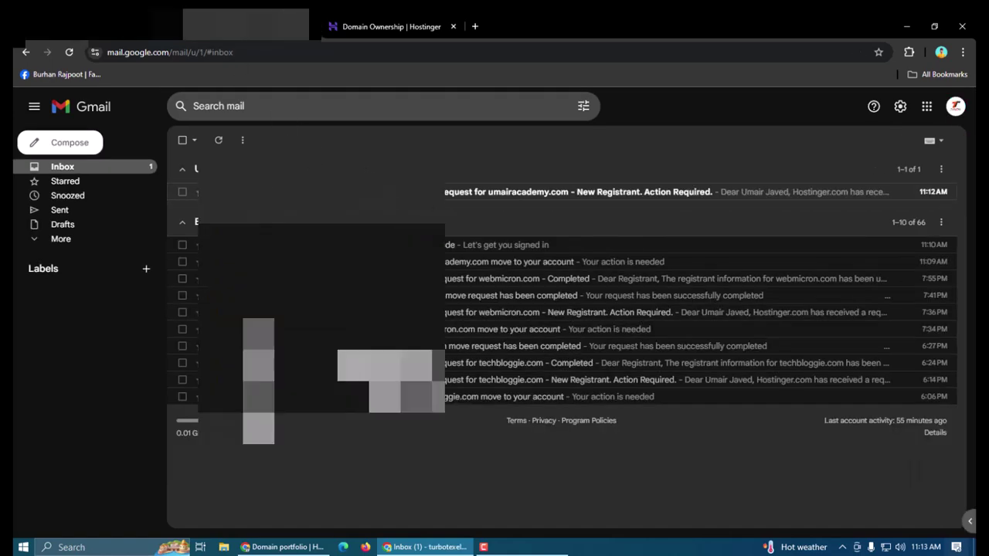
Open the umairacademy.com Change of Registrant emails in both Gmail inboxes and find their approval links
scroll(506, 348, "down", 3)
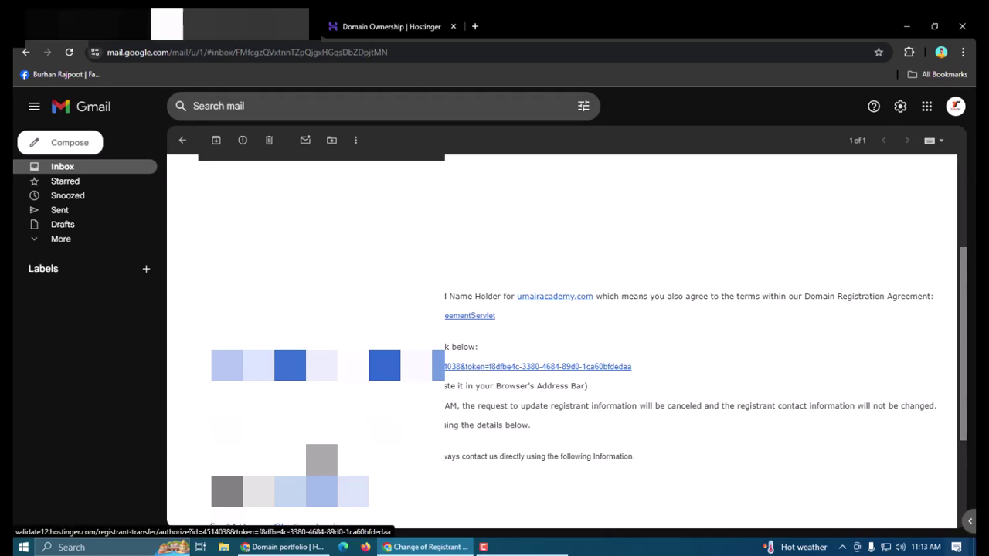
key("ctrl+shift+Tab")
left_click(463, 196)
scroll(541, 324, "down", 5)
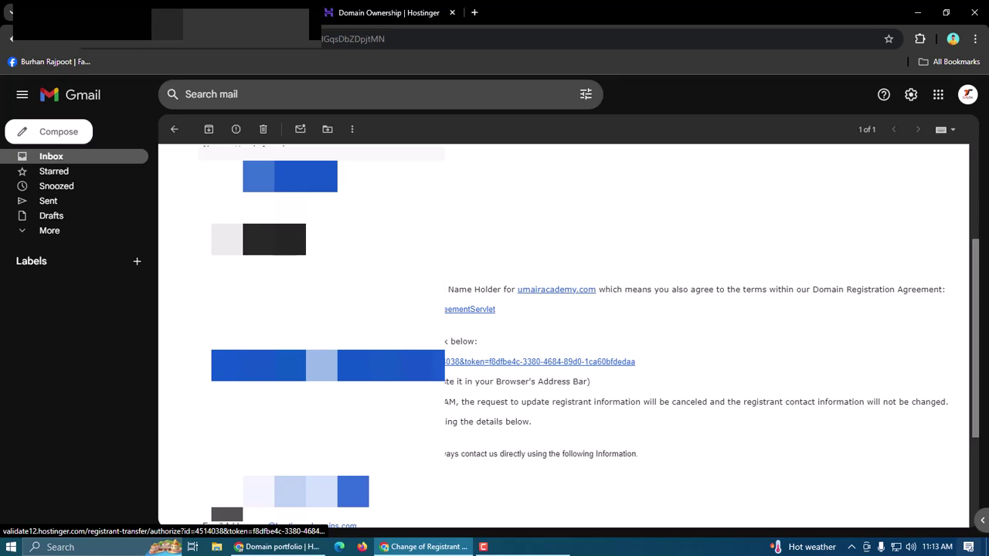
Copy the approval link from the New Registrant email and open it in a new tab of the destination account's browser window
right_click(400, 364)
left_click(453, 323)
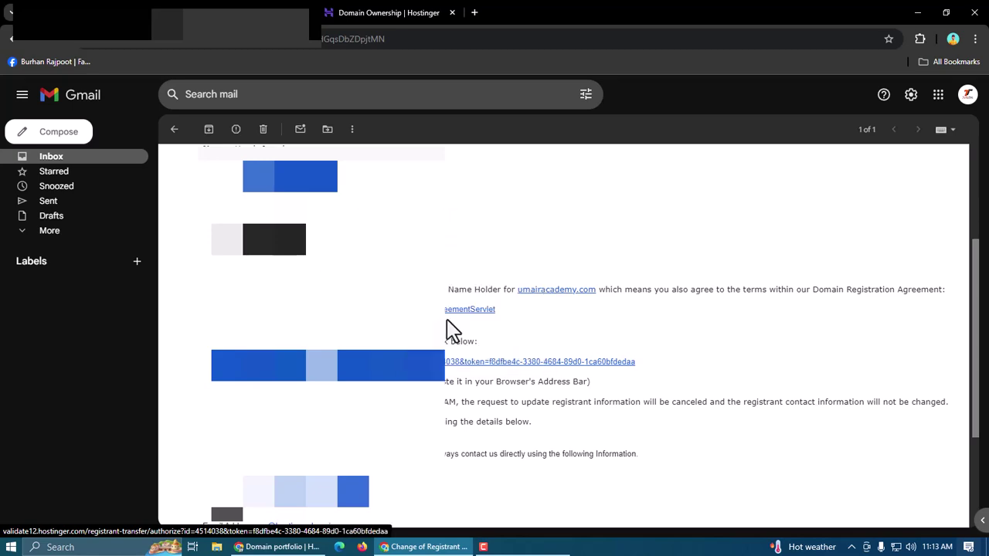
key("alt+Tab")
left_click(477, 16)
key("ctrl+v")
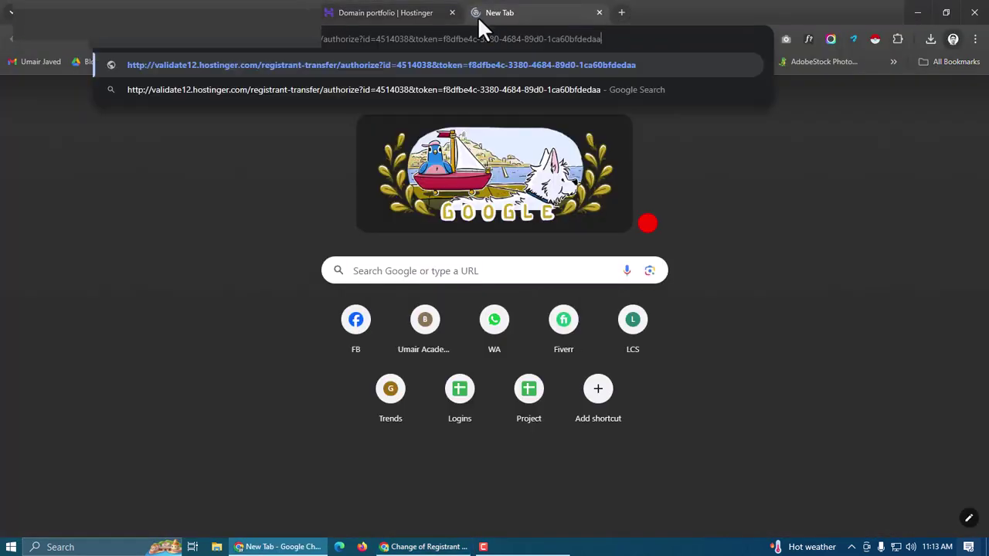
key("Return")
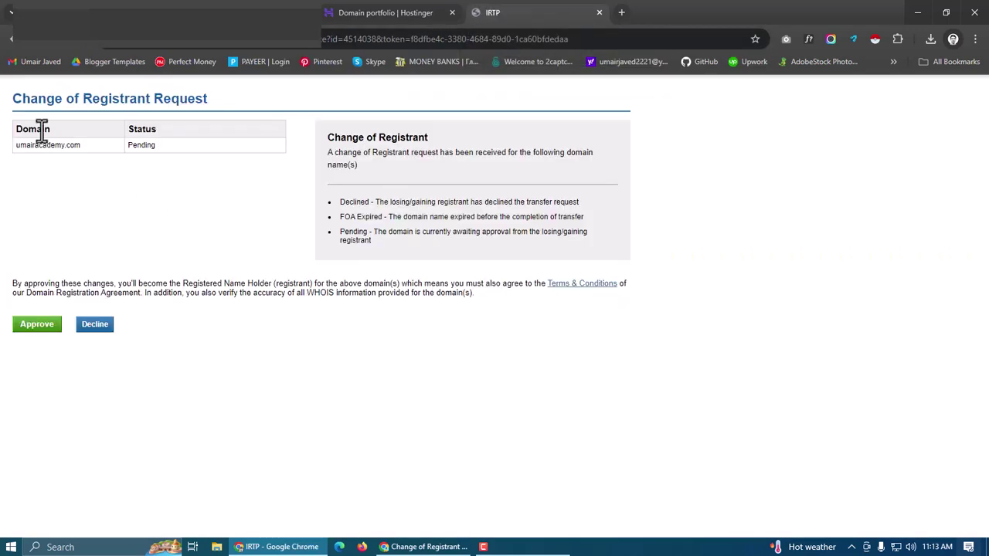
Approve the Change of Registrant request for umairacademy.com as the new registrant
left_click(47, 325)
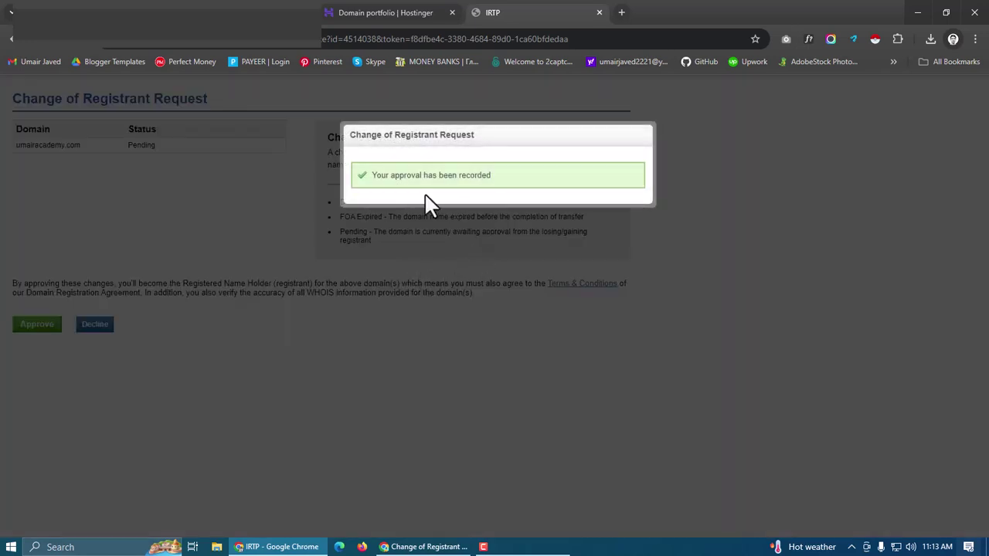
left_click_drag(375, 176, 513, 185)
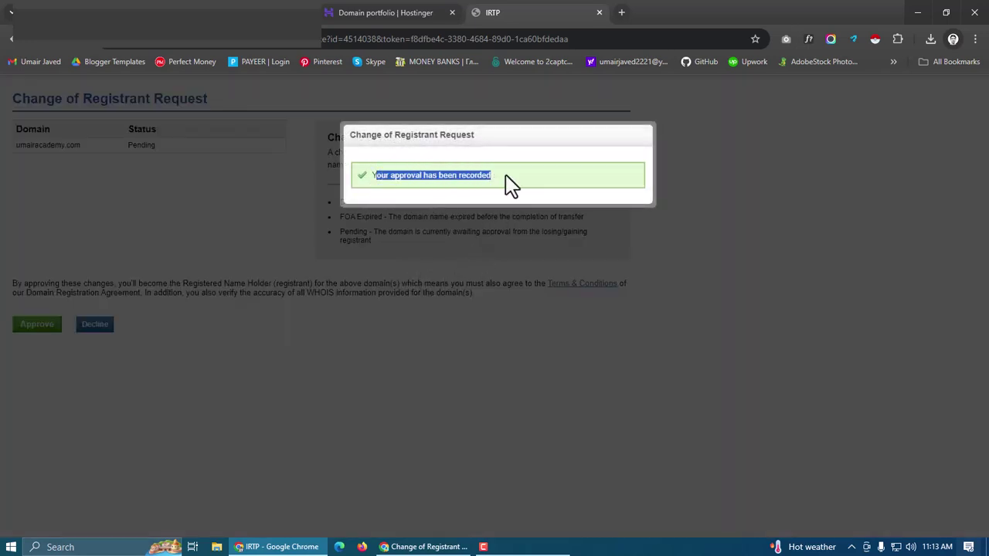
left_click(510, 186)
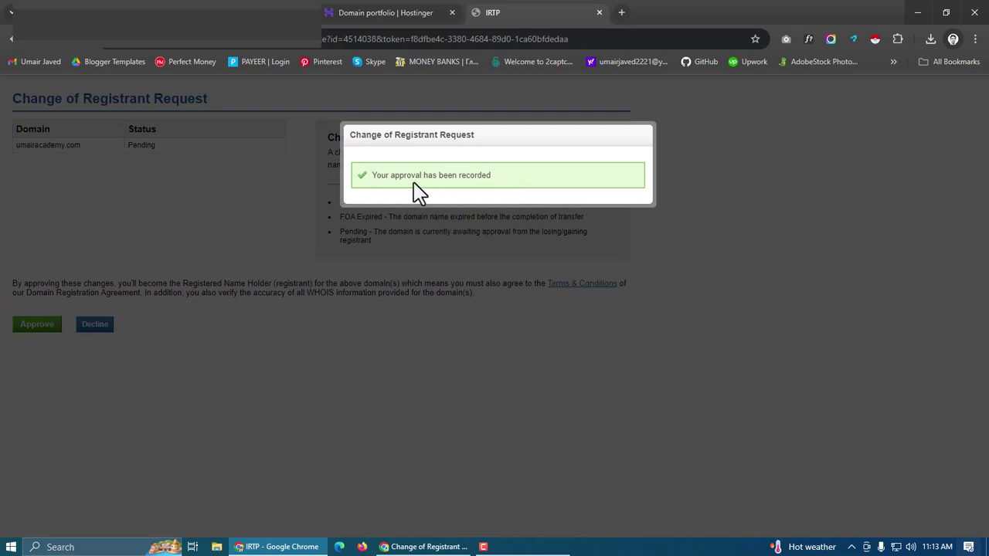
Open the approval link from the Current Registrant email in the source account's Gmail and approve the umairacademy.com request
key("alt+Tab")
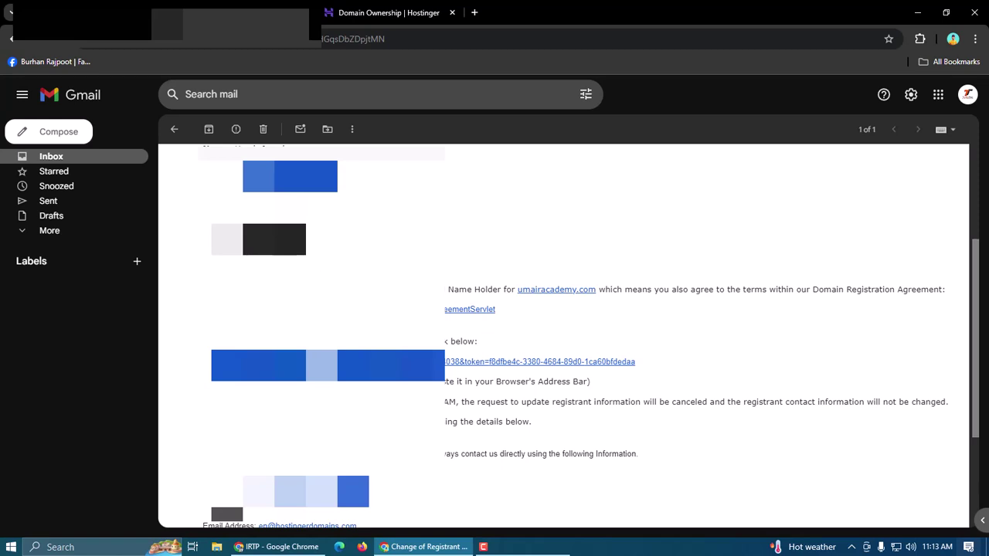
key("ctrl+shift+Tab")
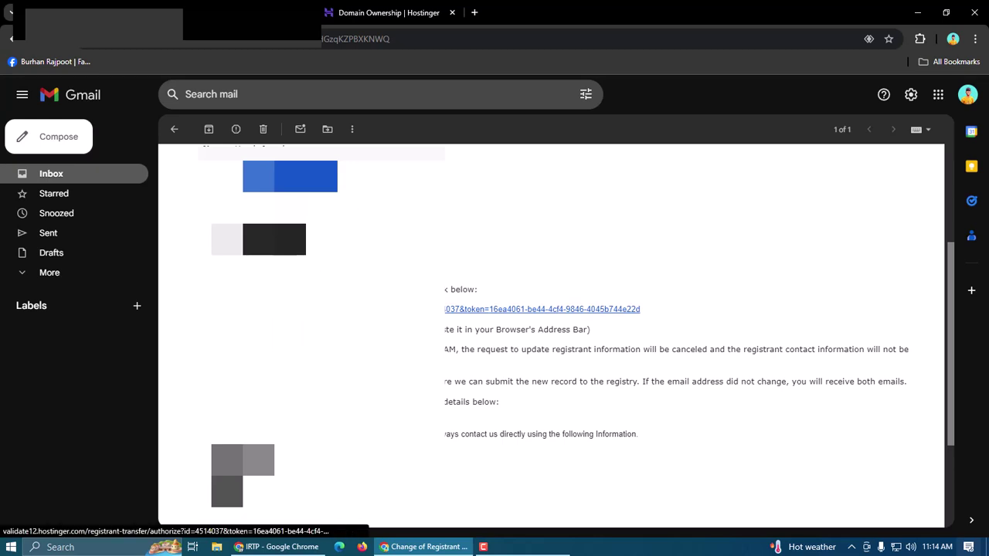
left_click(390, 311)
left_click(519, 12)
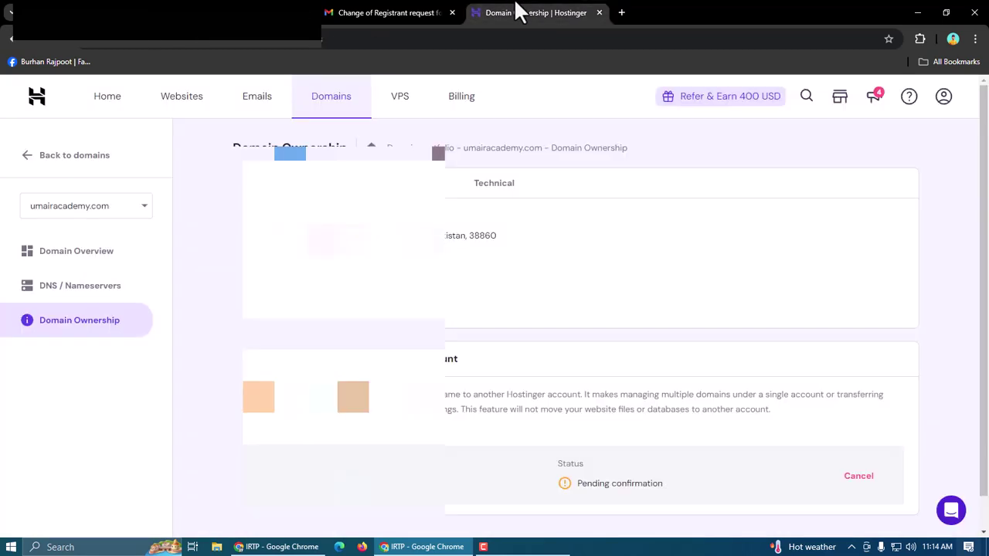
left_click(266, 14)
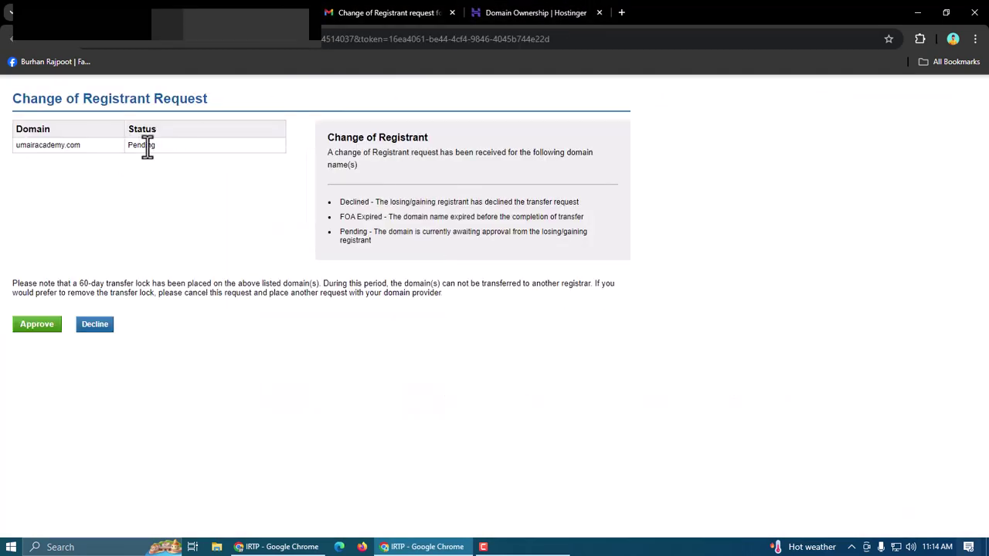
left_click(37, 324)
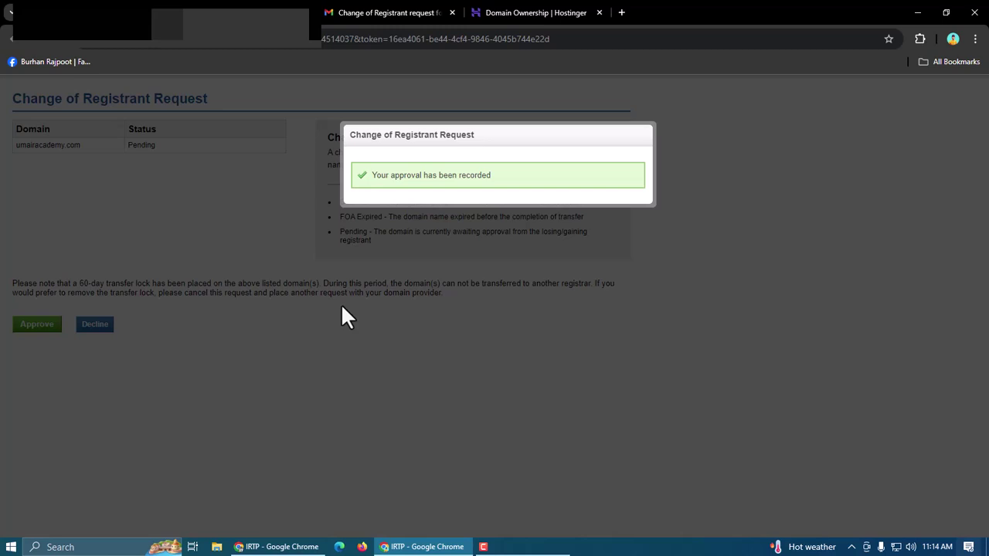
Return to the destination account's domain portfolio and recheck the pending move confirmation for umairacademy.com
left_click(100, 12)
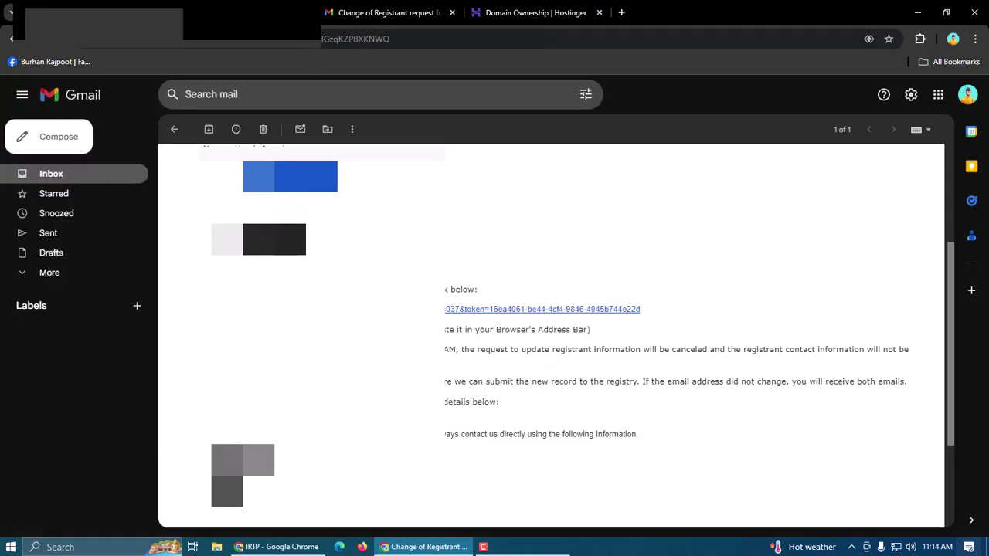
left_click(543, 11)
left_click(54, 40)
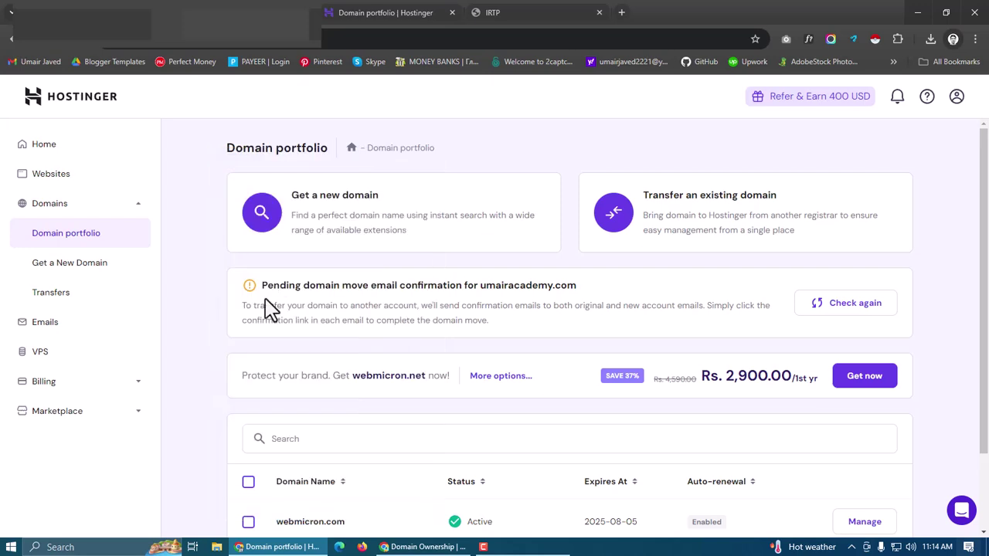
left_click(853, 315)
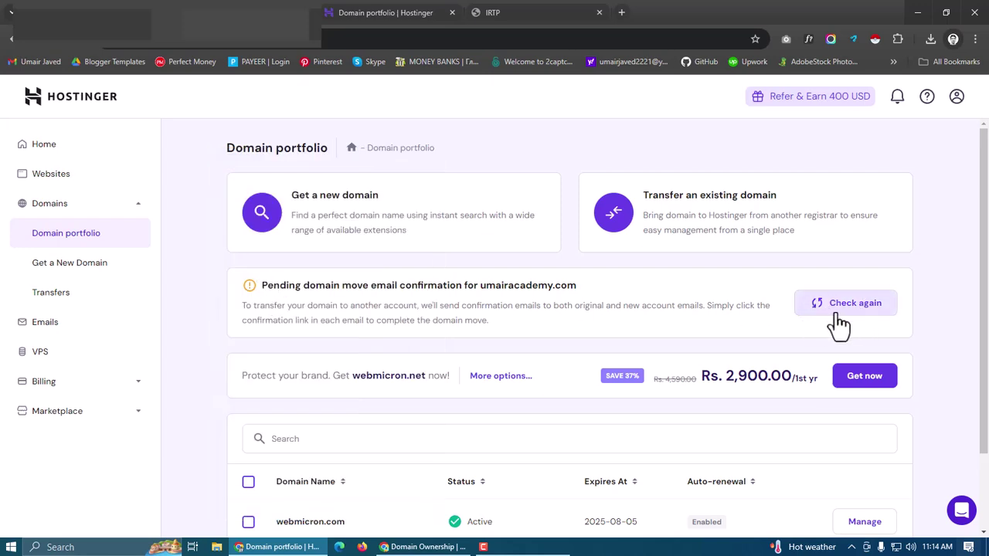
left_click(845, 325)
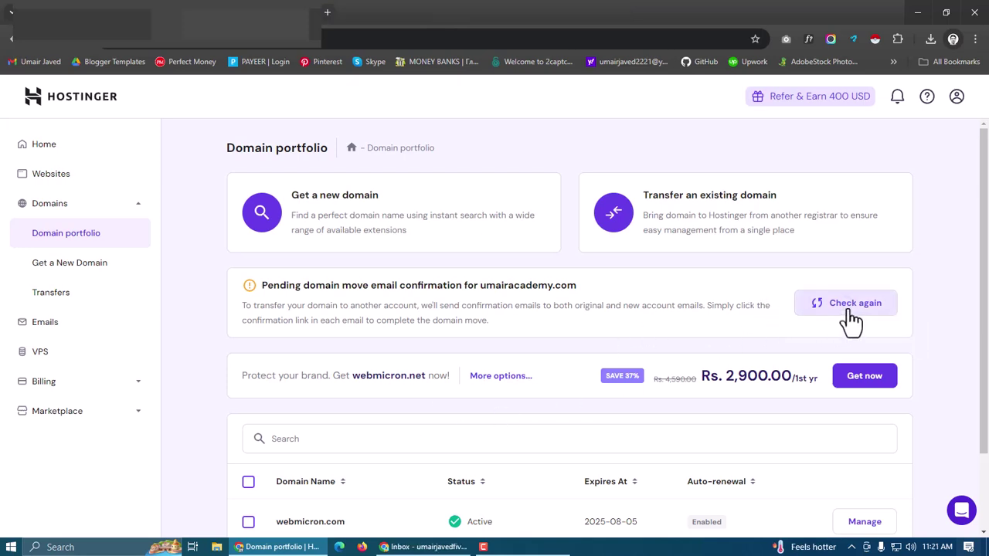
left_click(847, 309)
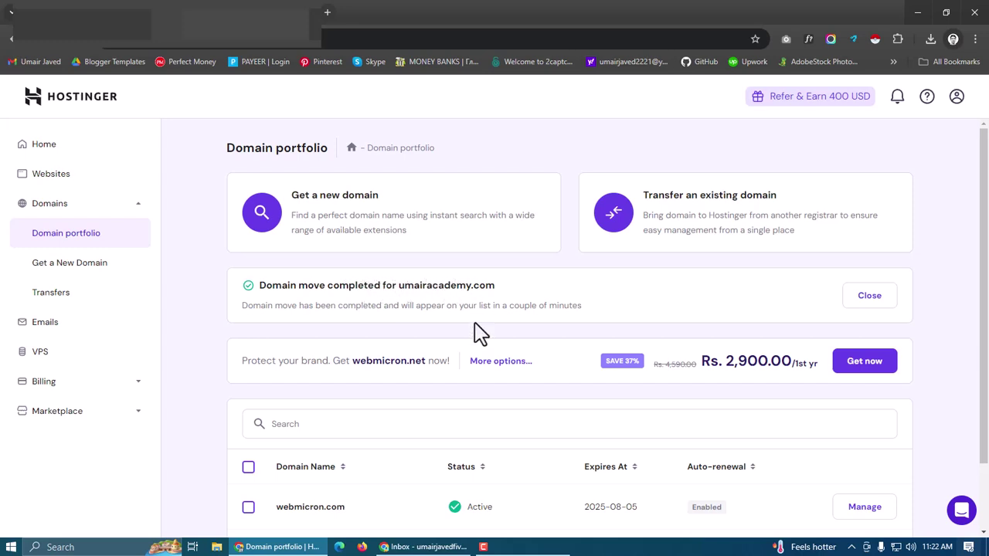
Reload the domain portfolio and check the domain list and move notice for umairacademy.com
scroll(472, 307, "down", 1)
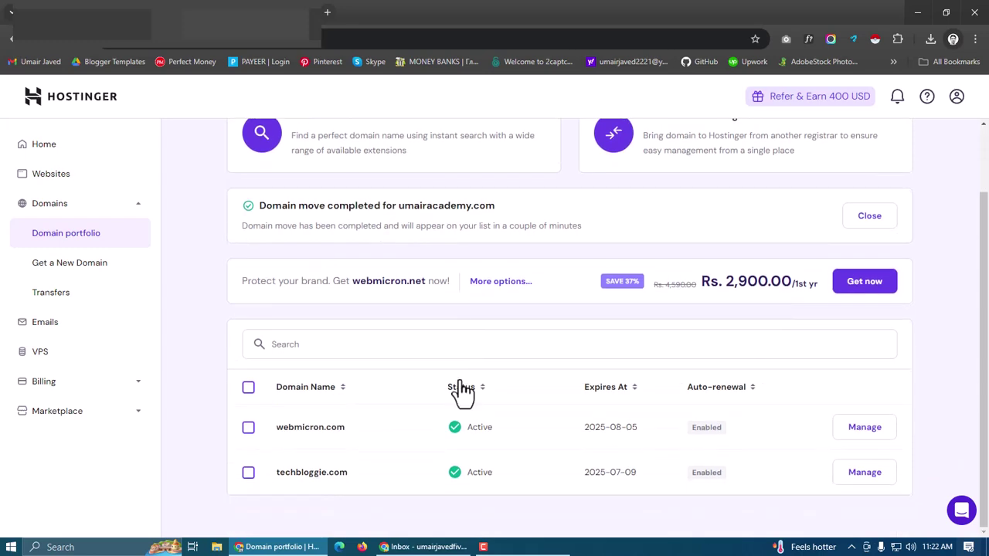
left_click(61, 44)
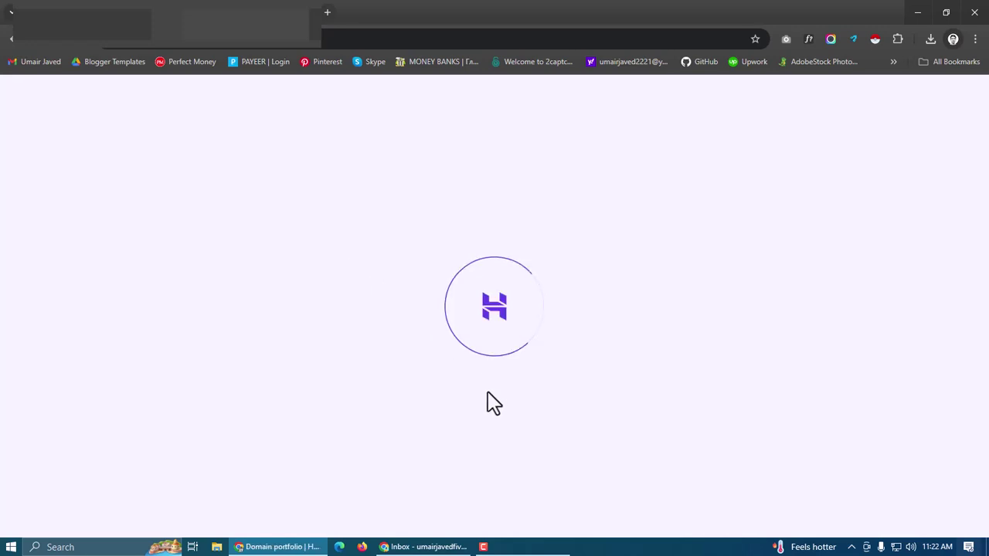
scroll(469, 430, "down", 2)
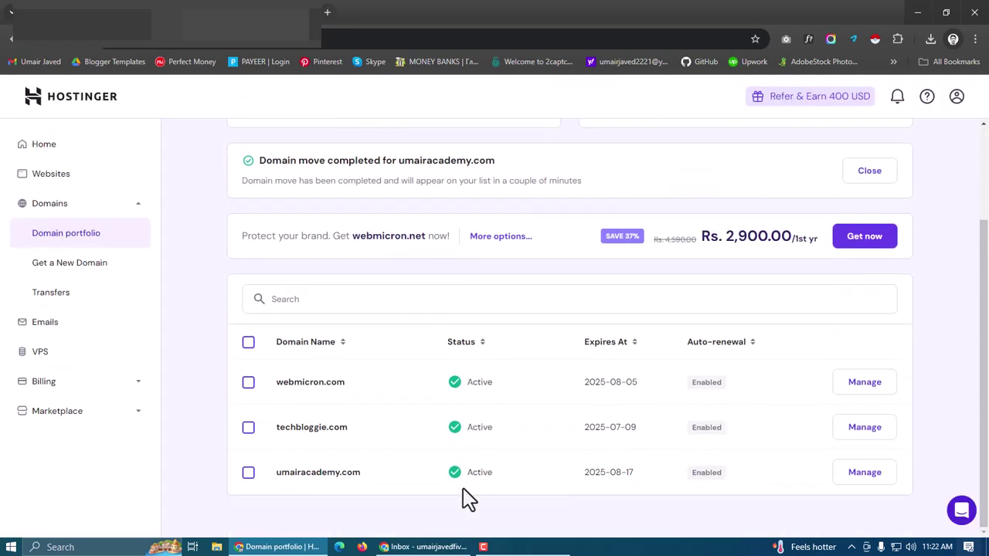
left_click_drag(276, 482, 489, 503)
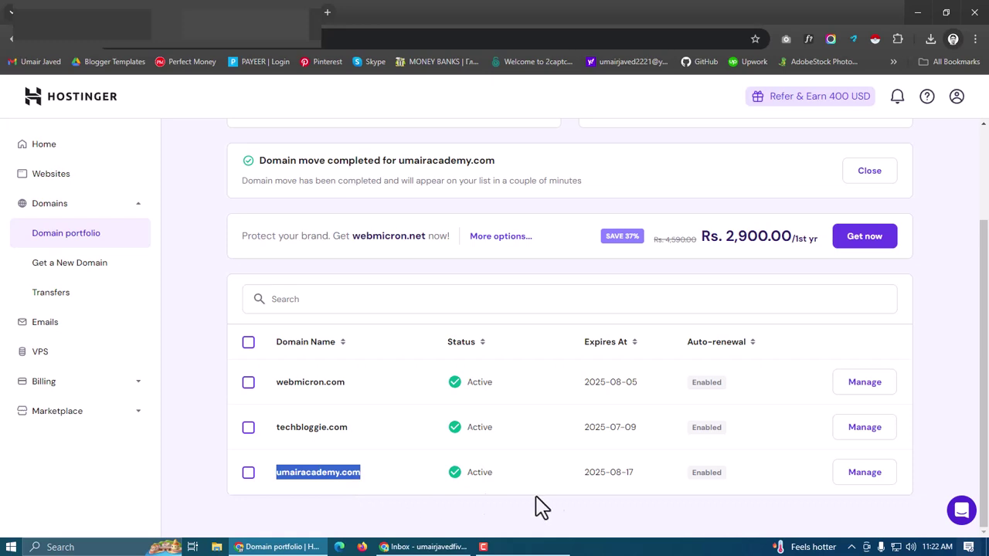
left_click(490, 503)
scroll(688, 476, "up", 2)
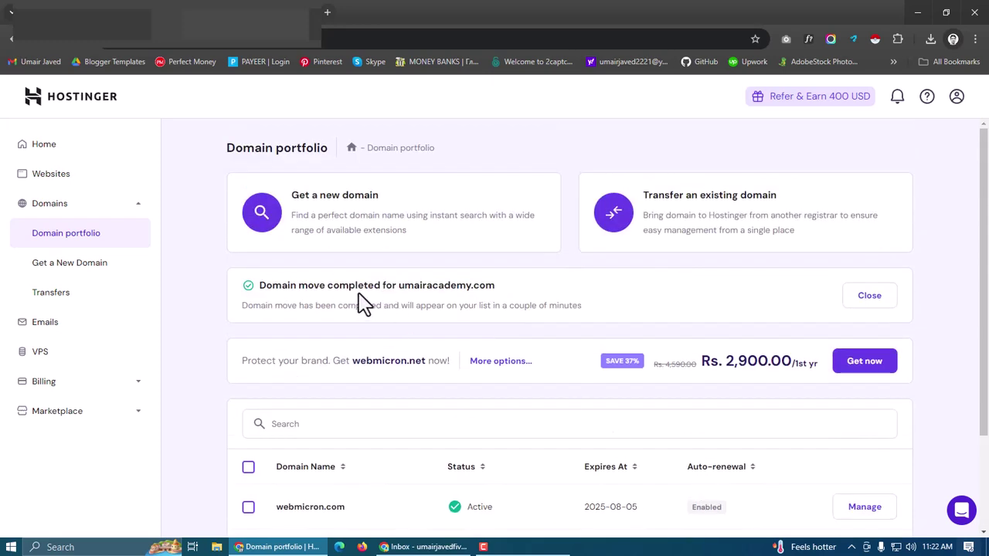
scroll(514, 419, "down", 1)
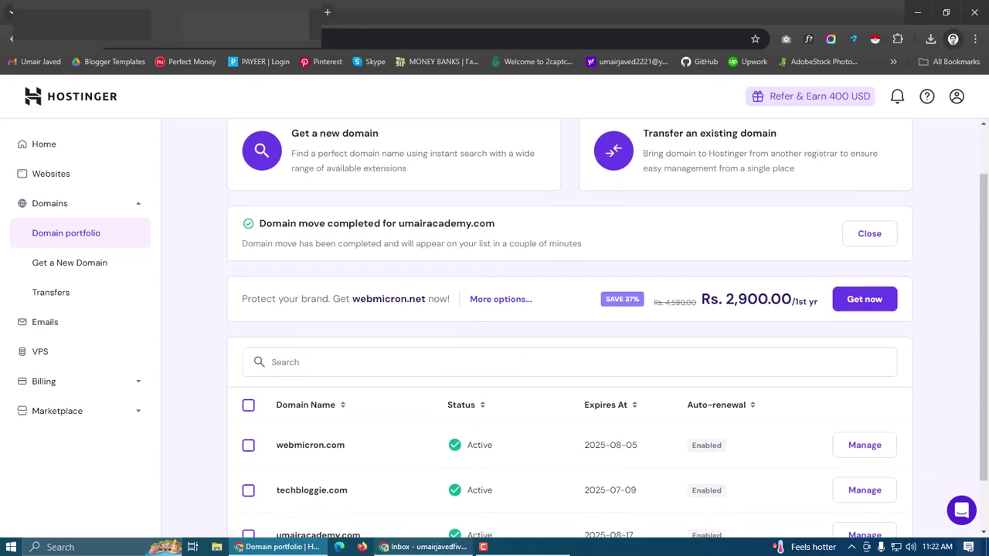
Refresh the destination account's Gmail inbox and read Hostinger's new email about the umairacademy.com move request
left_click(424, 547)
left_click(211, 129)
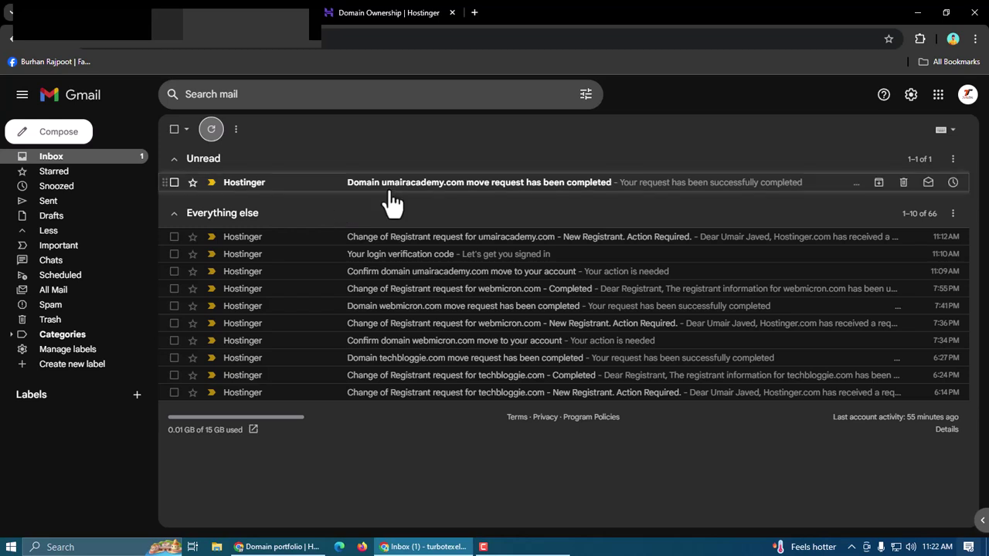
left_click(362, 199)
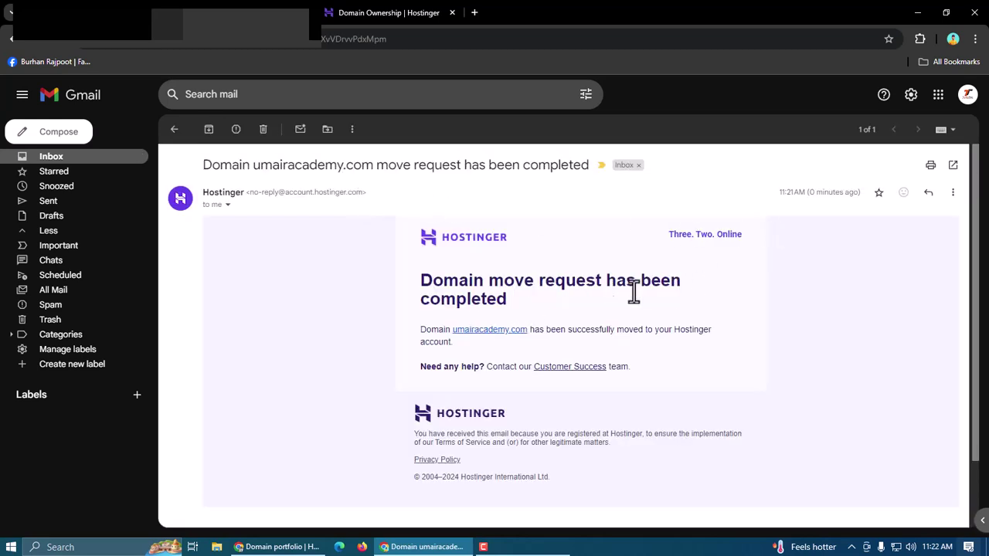
left_click_drag(518, 309, 417, 278)
left_click(479, 301)
Check the source account's Domain Ownership page for umairacademy.com and refresh the source Gmail inbox to look for new Hostinger emails
left_click(360, 11)
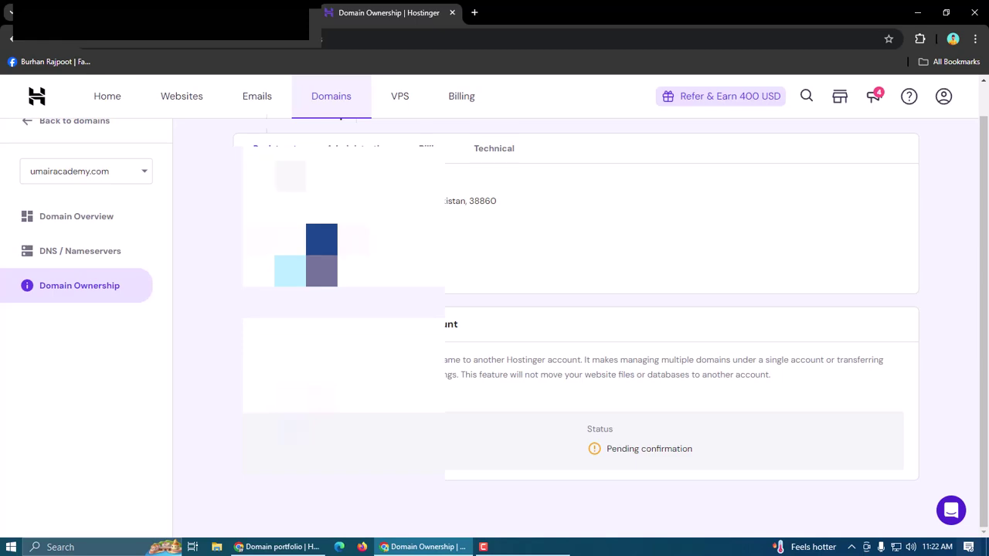
key("ctrl+shift+Tab")
left_click(211, 129)
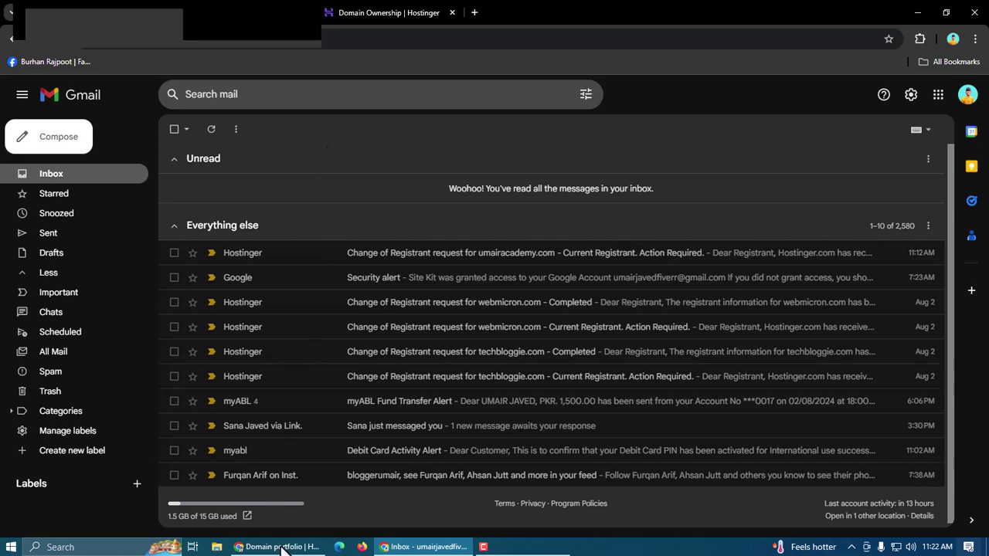
left_click(340, 12)
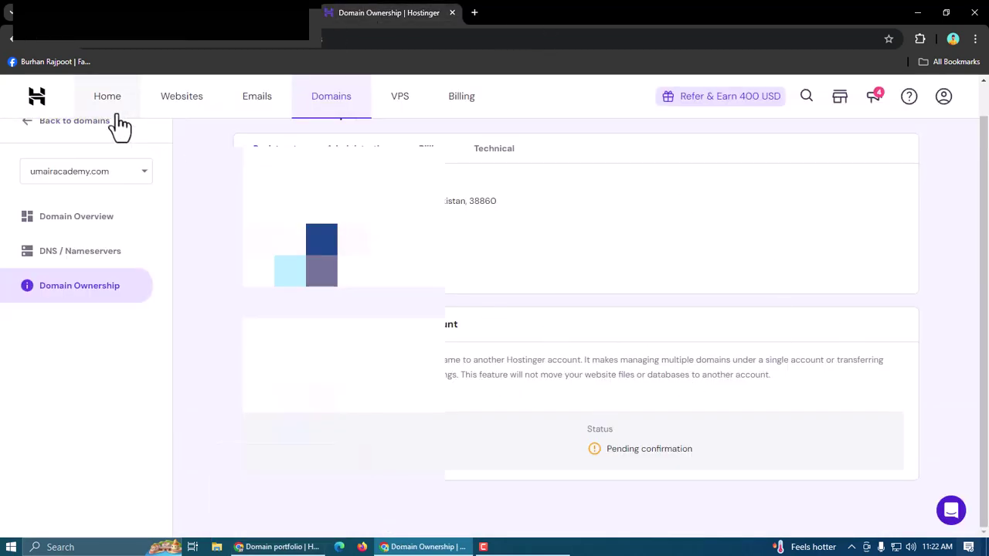
Compare the destination account's domain portfolio with the source account's Domain Ownership page for umairacademy.com, ending on the portfolio's domain list
left_click(300, 547)
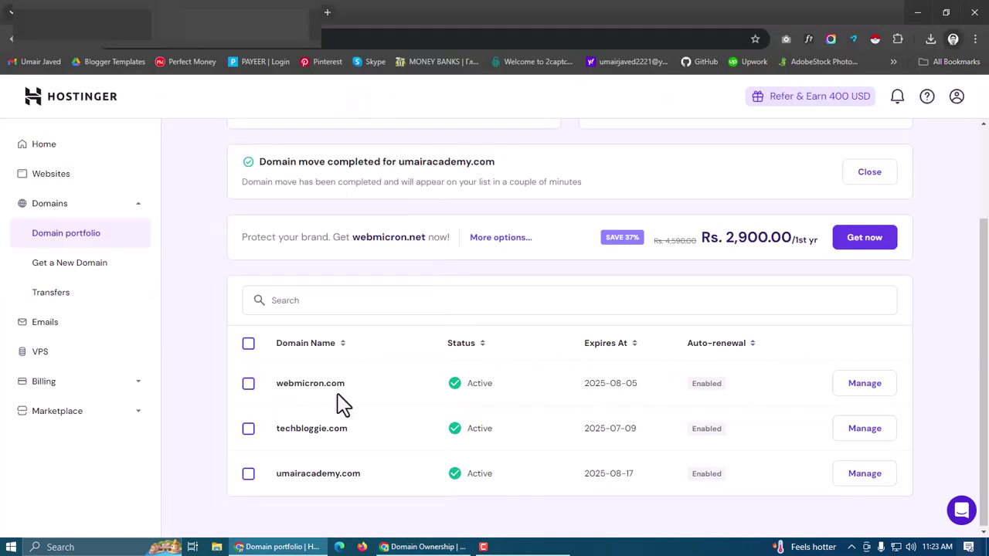
left_click(423, 546)
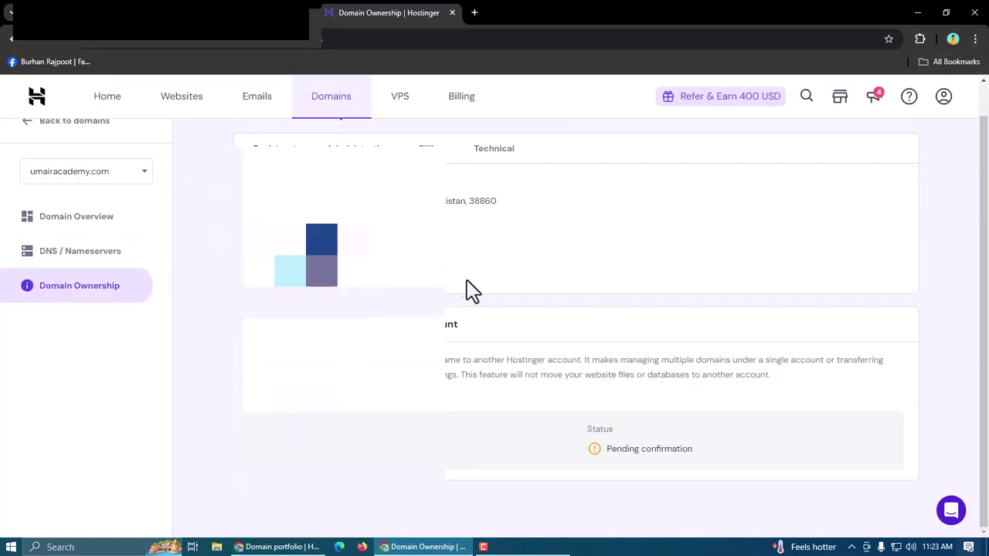
key("alt+Tab")
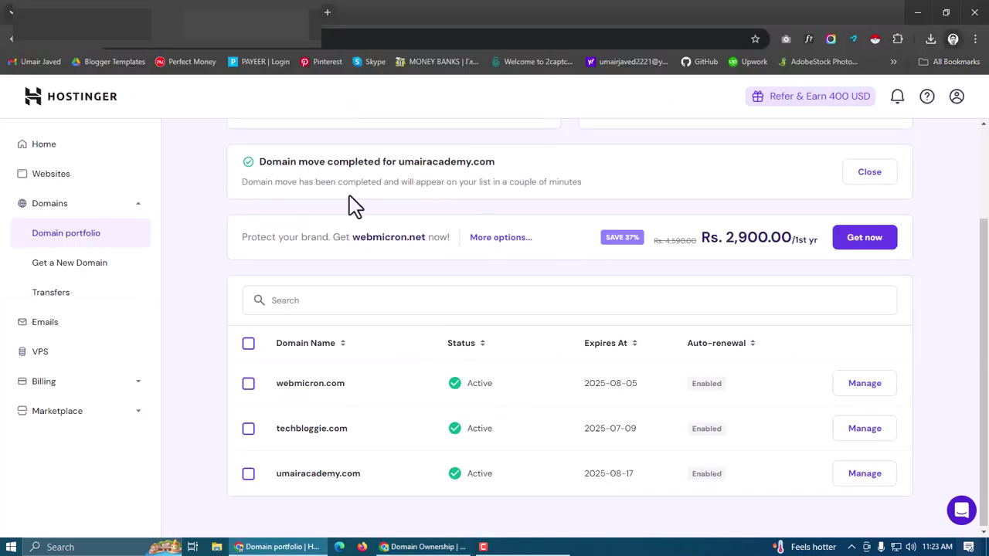
left_click(376, 298)
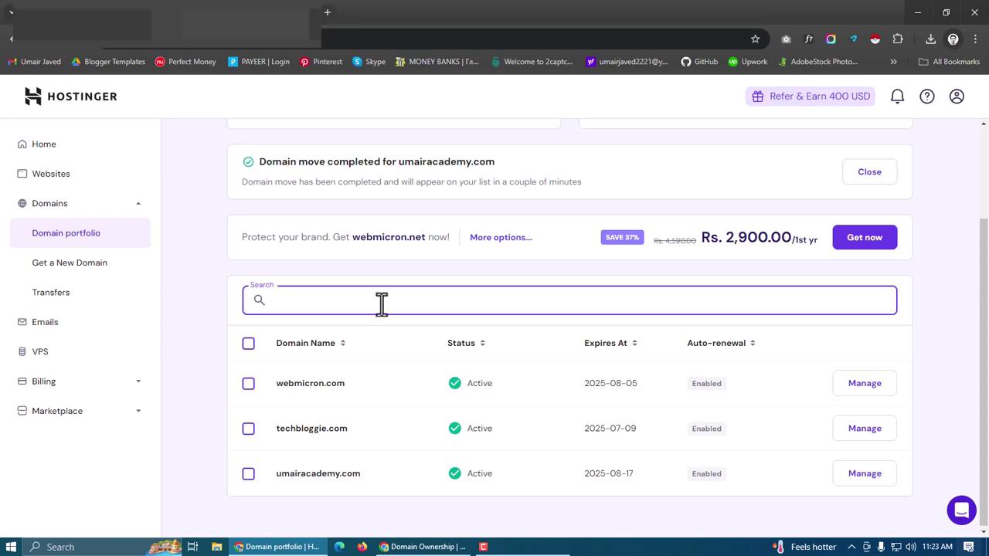
left_click(372, 307)
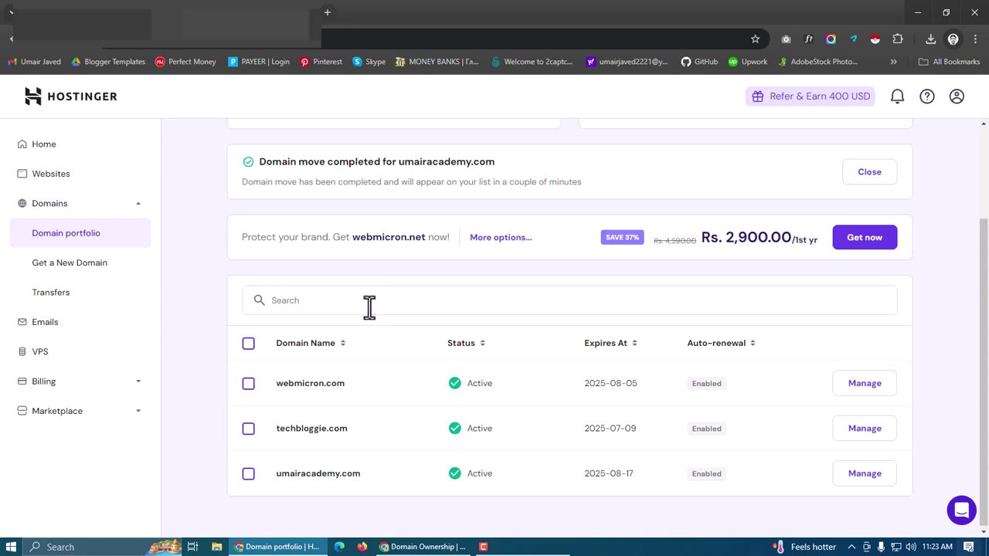